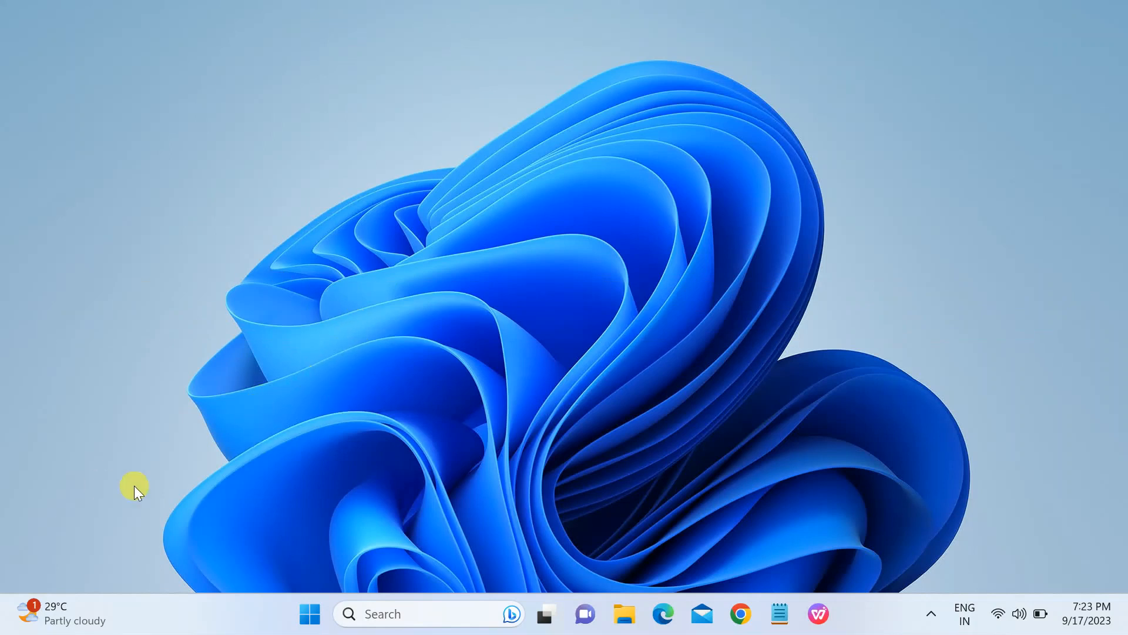
Search Windows for the Services app and run it as administrator.
click(397, 616)
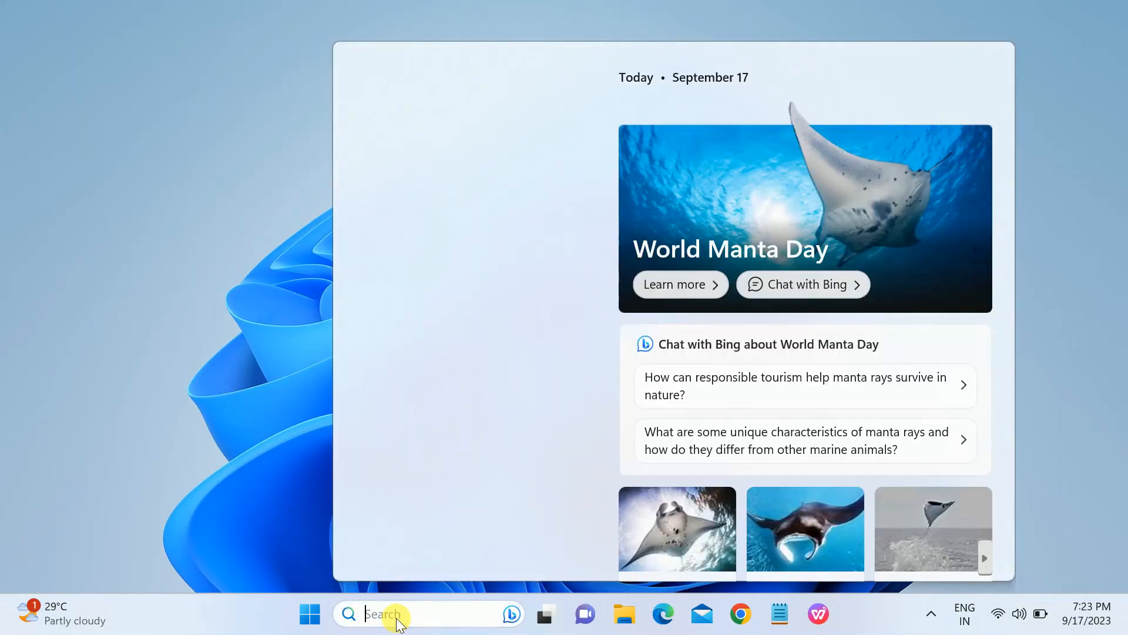
text(serv)
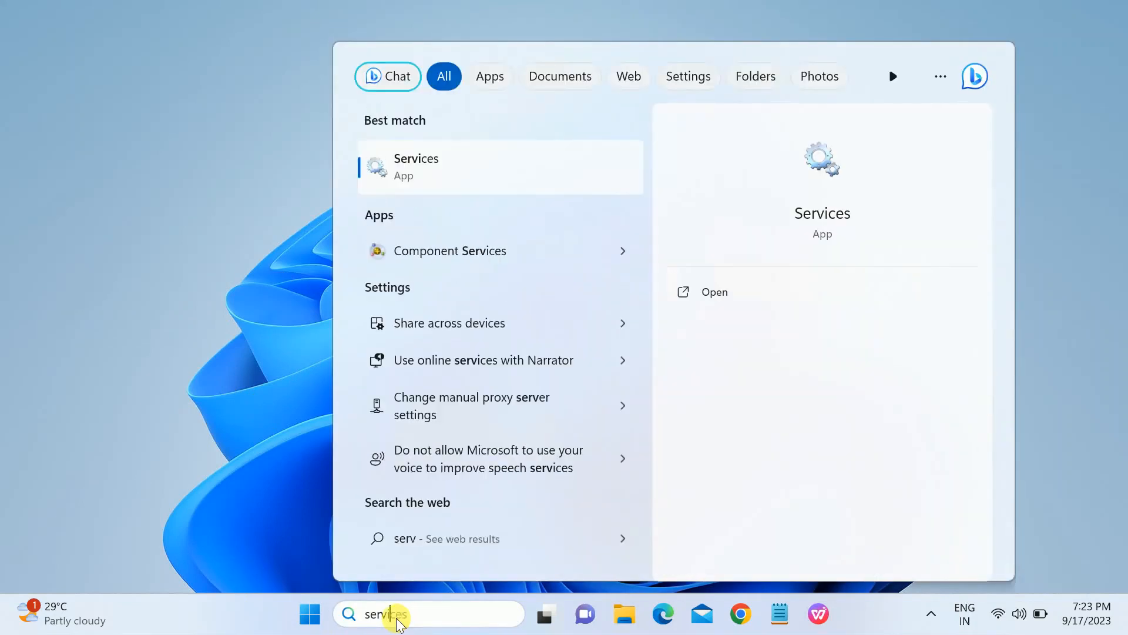
text(i)
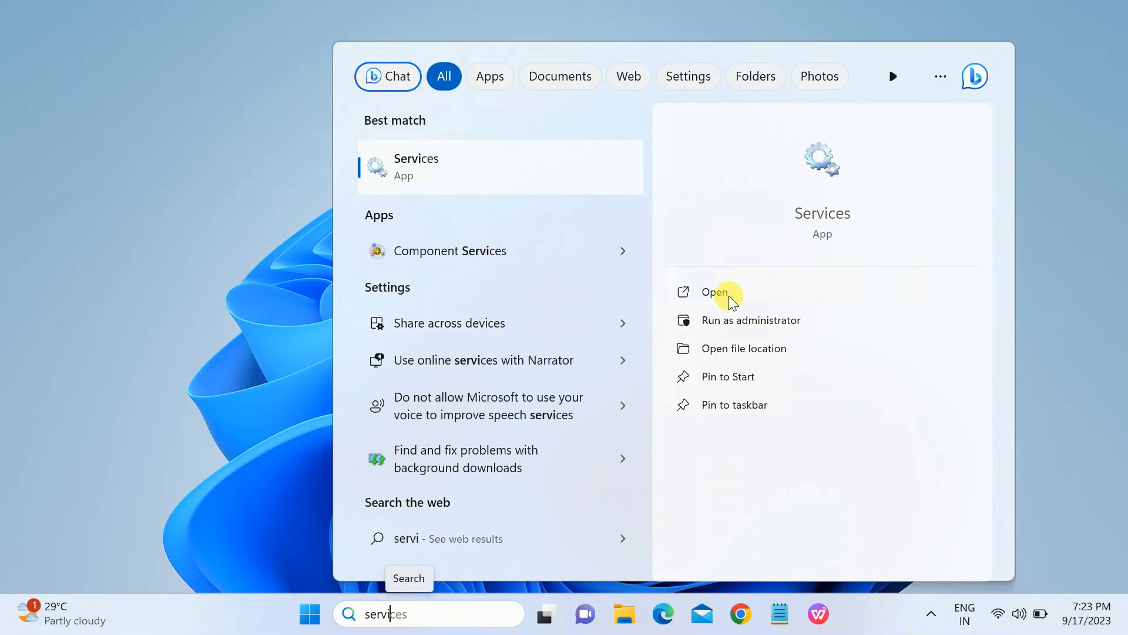
click(728, 322)
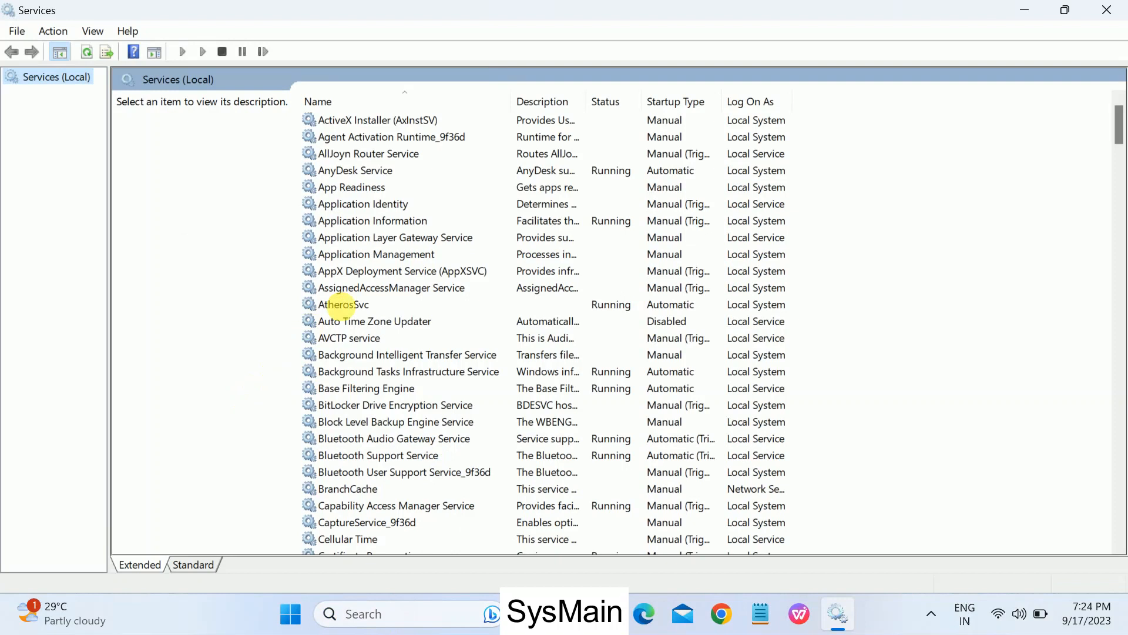
Locate the SysMain service in the services list and open its properties to review its description.
click(400, 273)
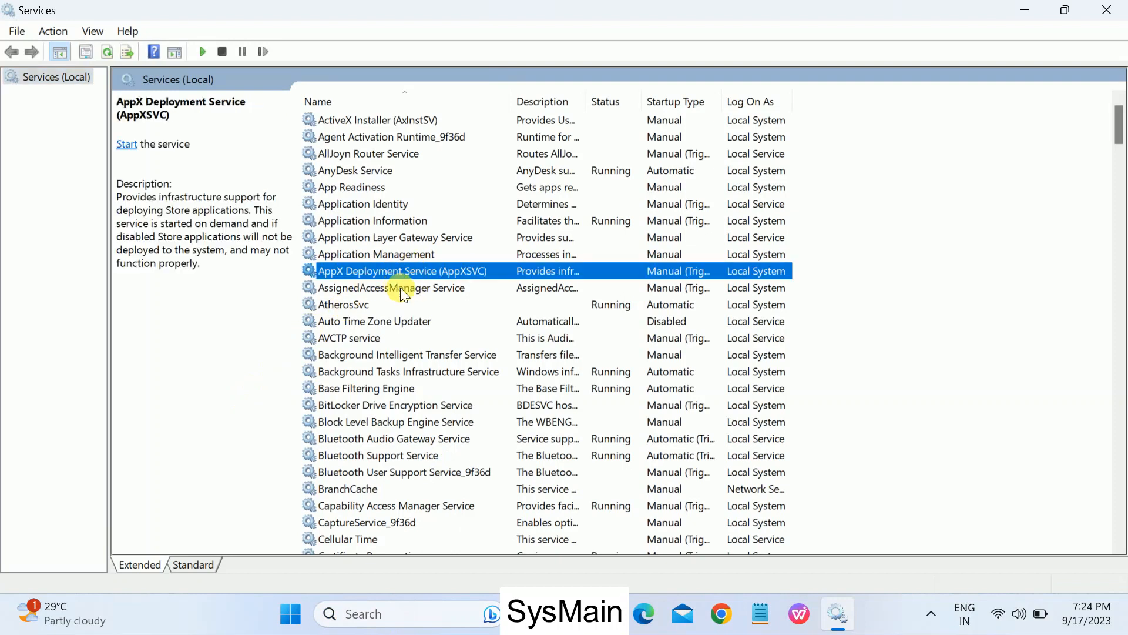
key(s)
key(s)
key(s)
key(s)
key(s)
key(s)
key(s)
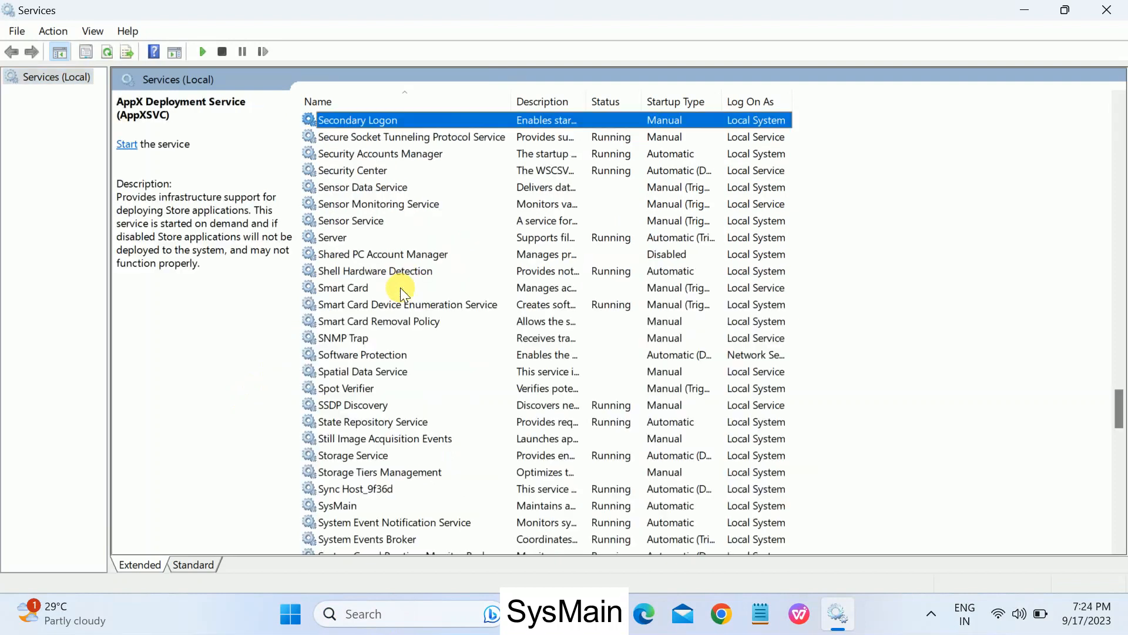
key(s)
key(s)
key(s)
key(s)
key(s)
key(s)
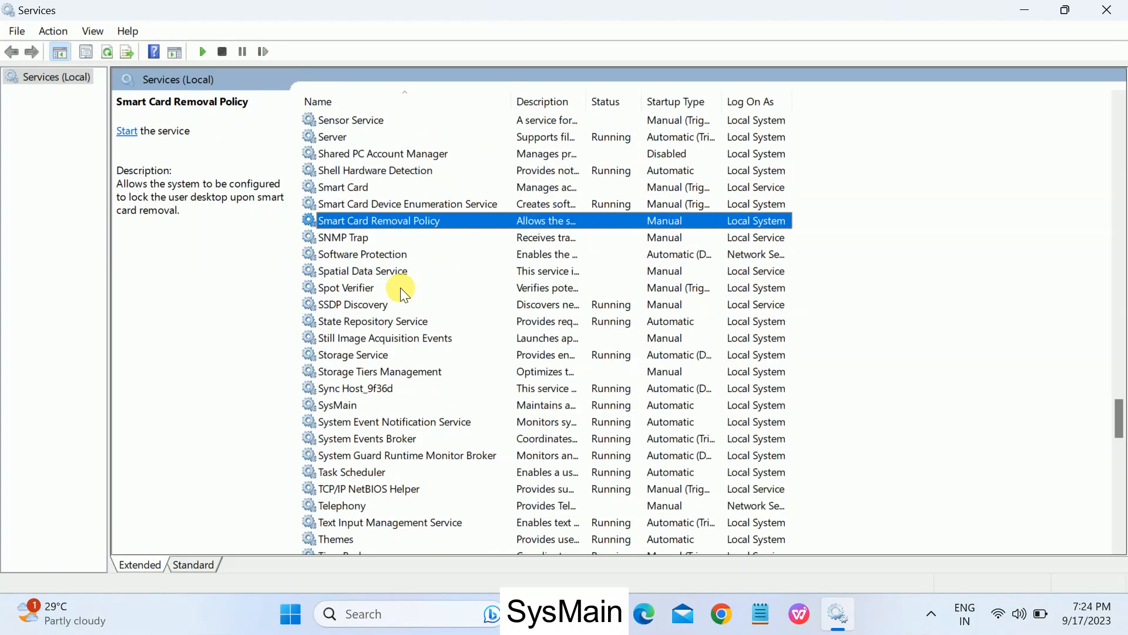
click(349, 406)
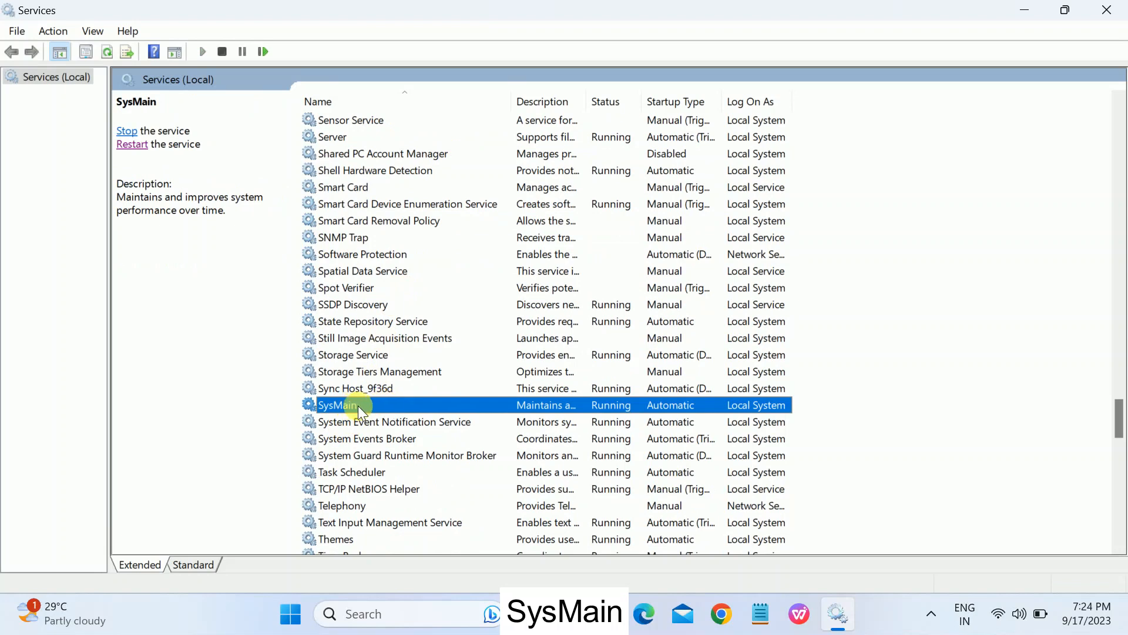
double_click(373, 404)
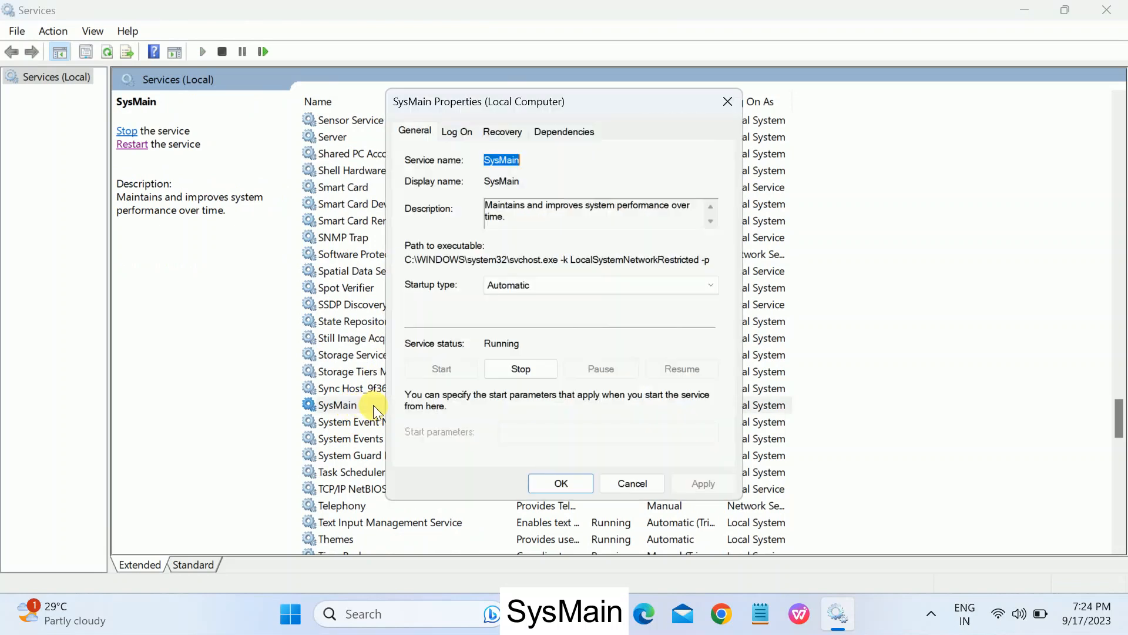
click(485, 212)
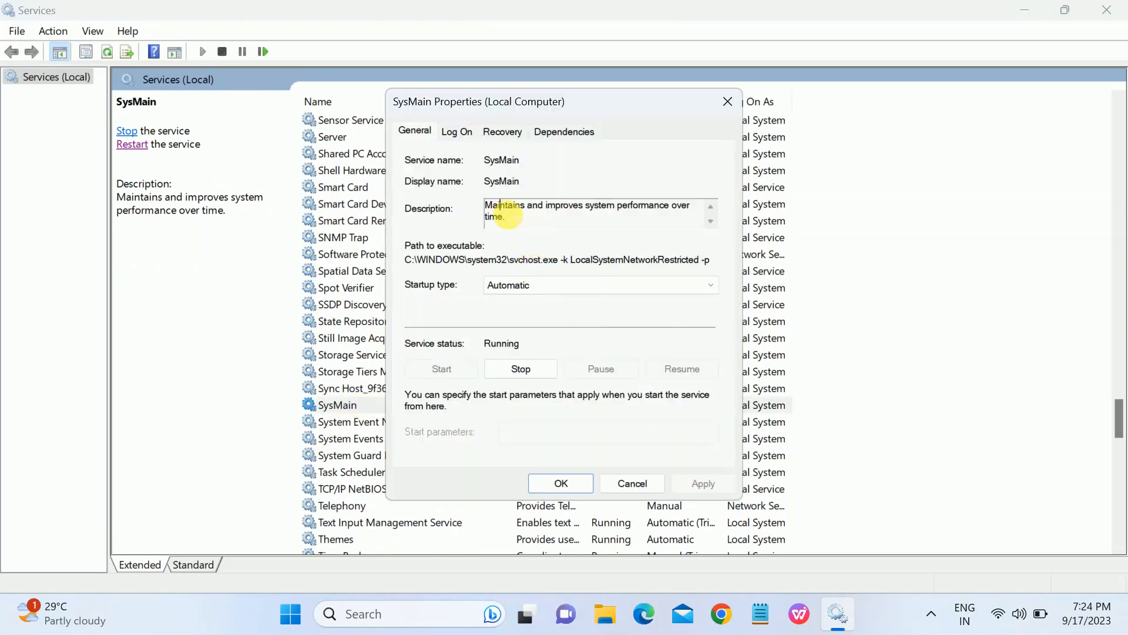
drag(509, 216, 489, 207)
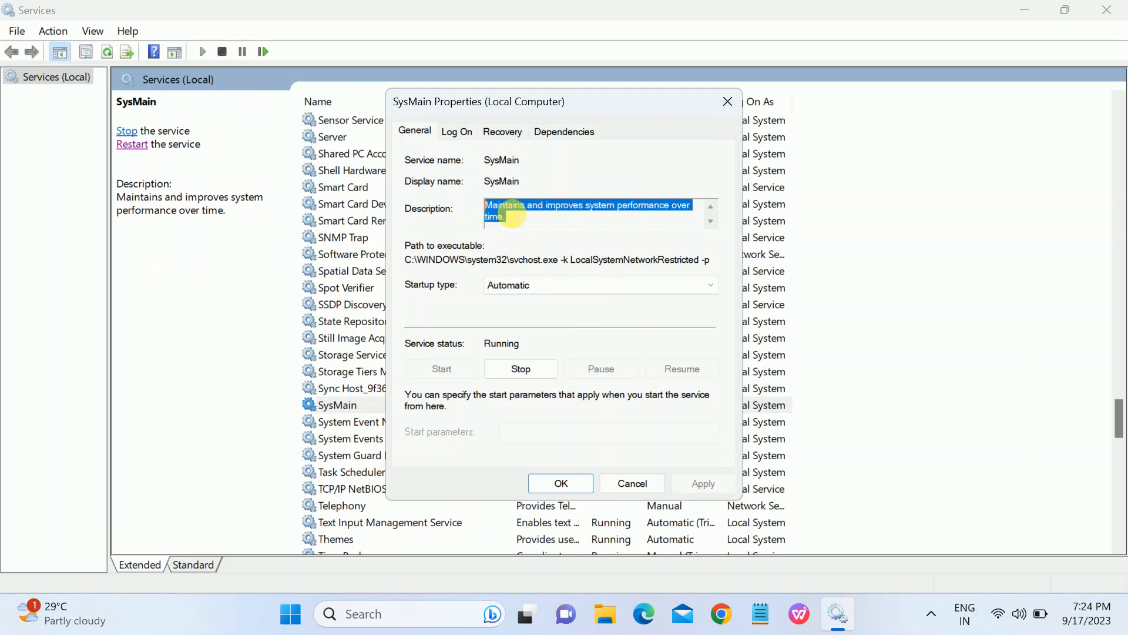
click(518, 217)
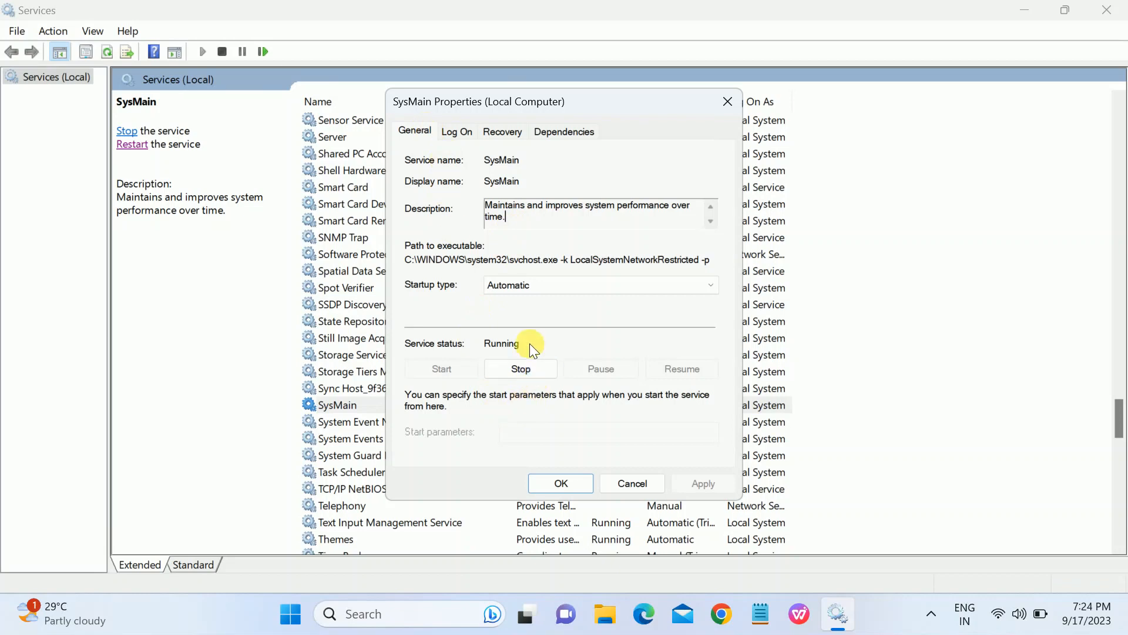
Stop the SysMain service, set its startup type to Disabled, and apply the change.
click(520, 368)
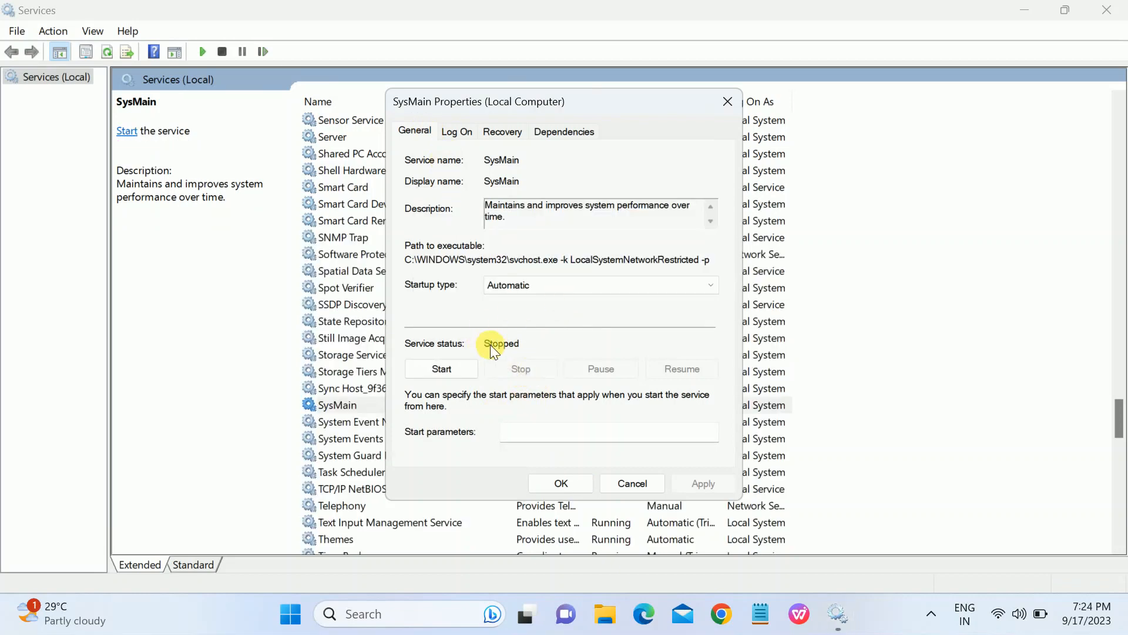
click(520, 282)
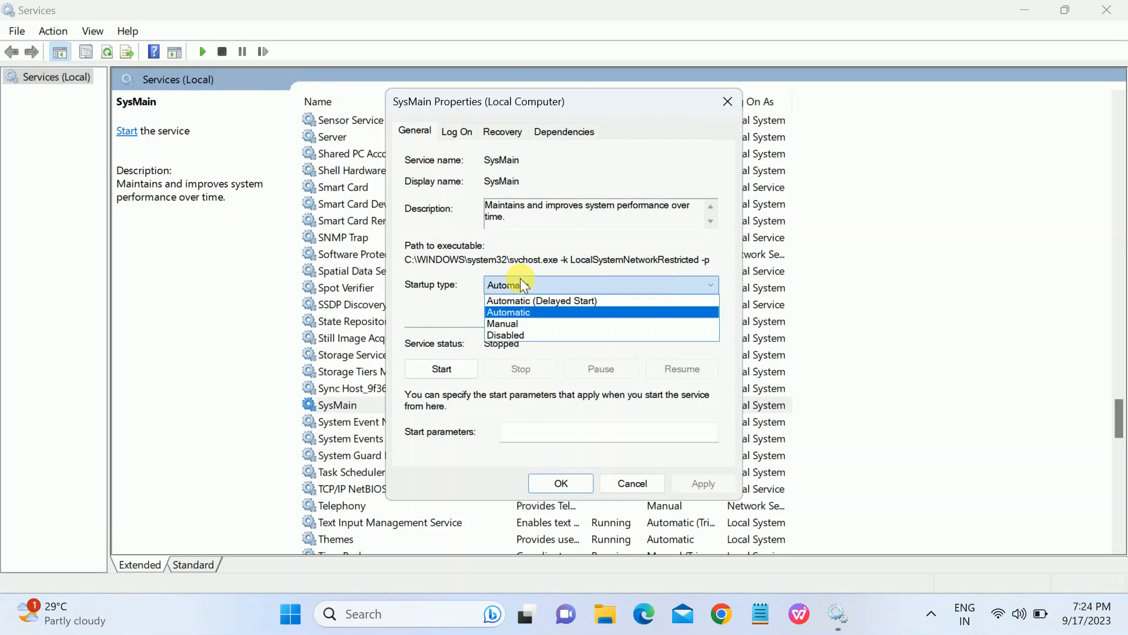
click(516, 334)
click(703, 484)
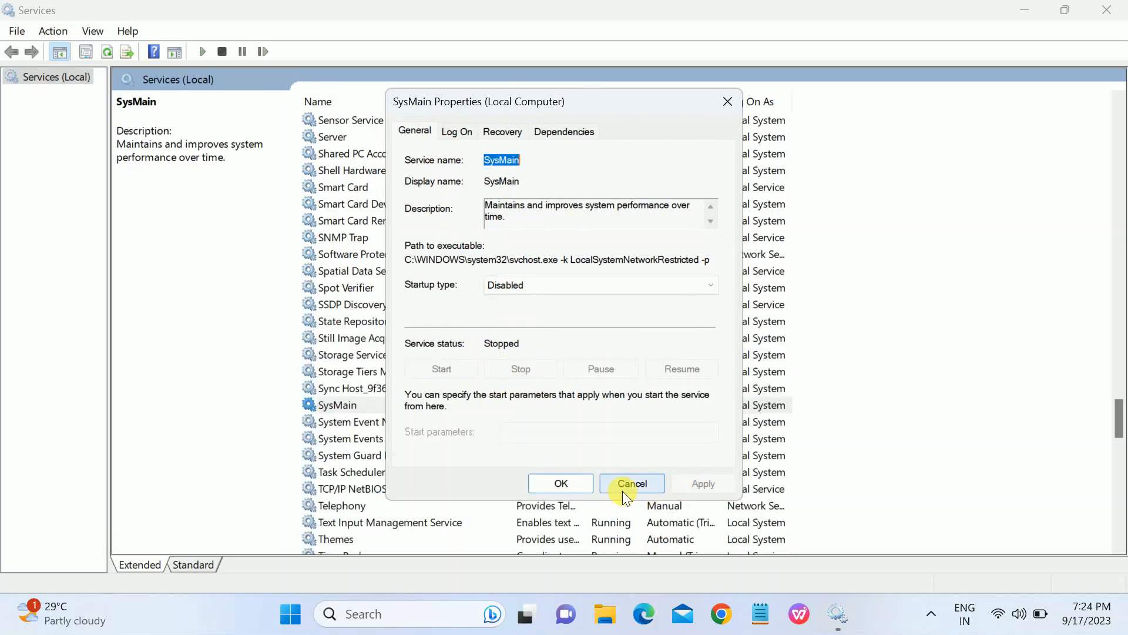
click(564, 483)
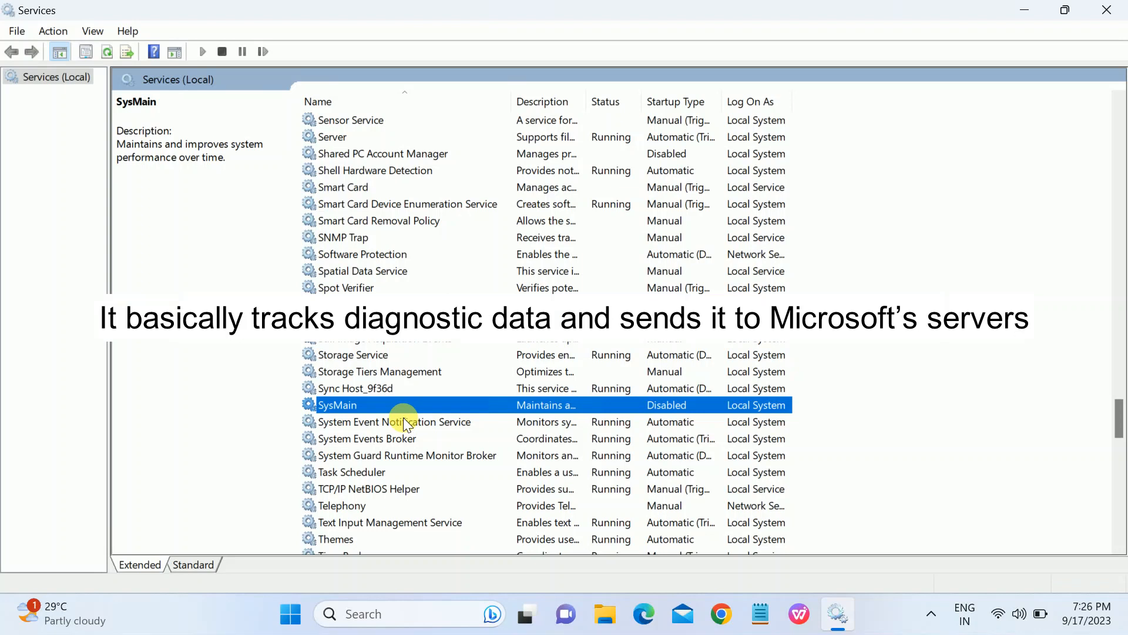
Widen the Name column and select the Connected User Experiences and Telemetry service.
scroll(393, 415, down, 1)
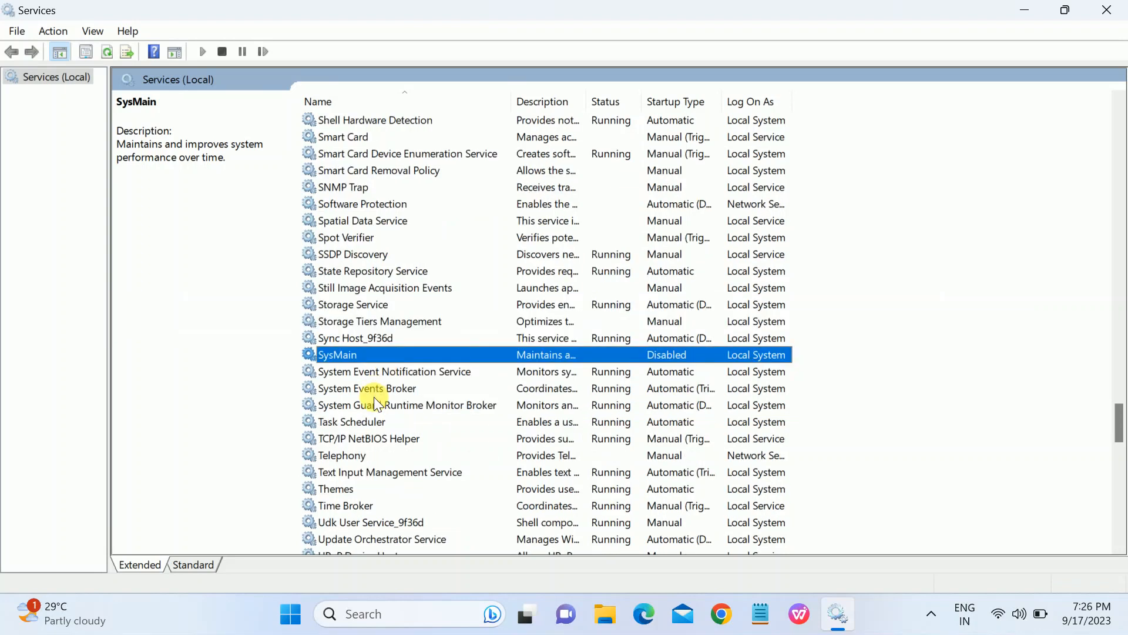
key(c)
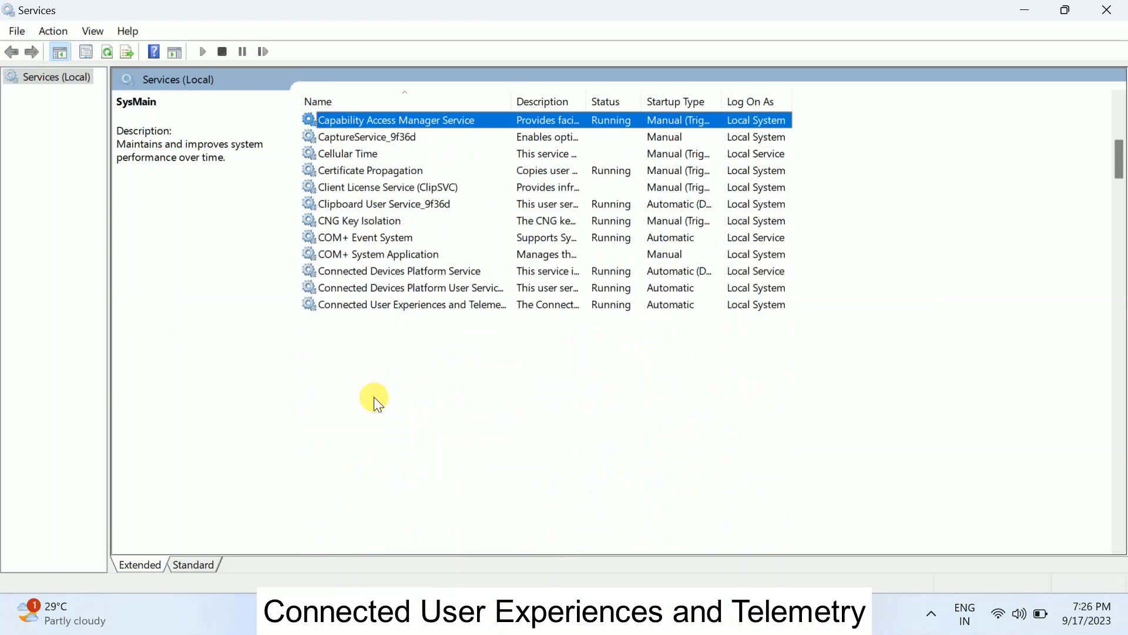
key(c)
key(c)
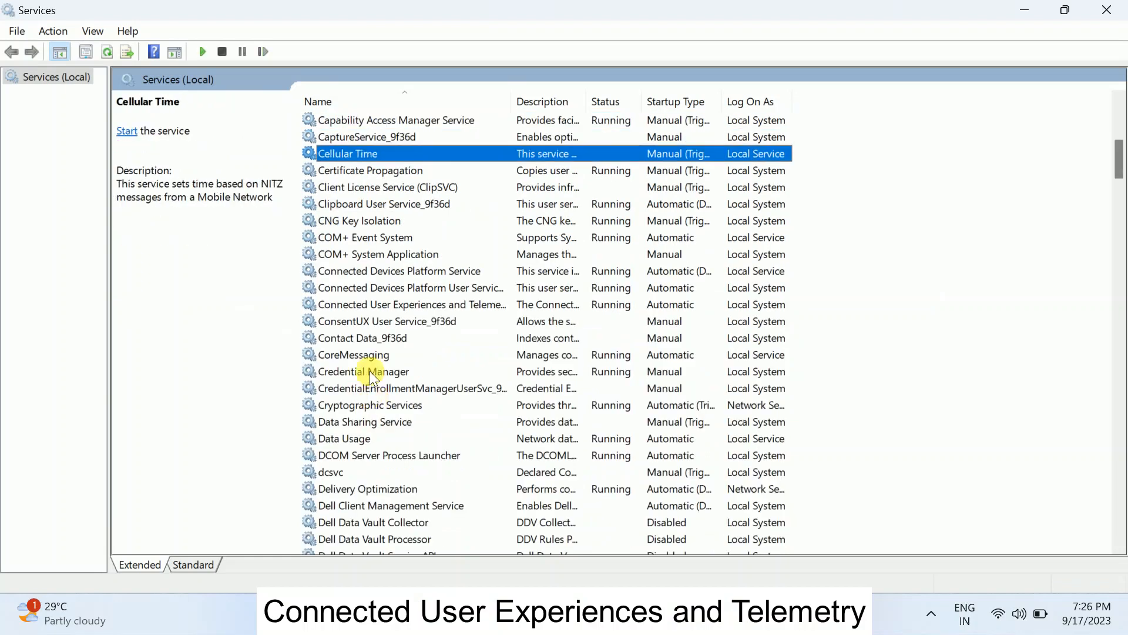
drag(525, 101, 605, 112)
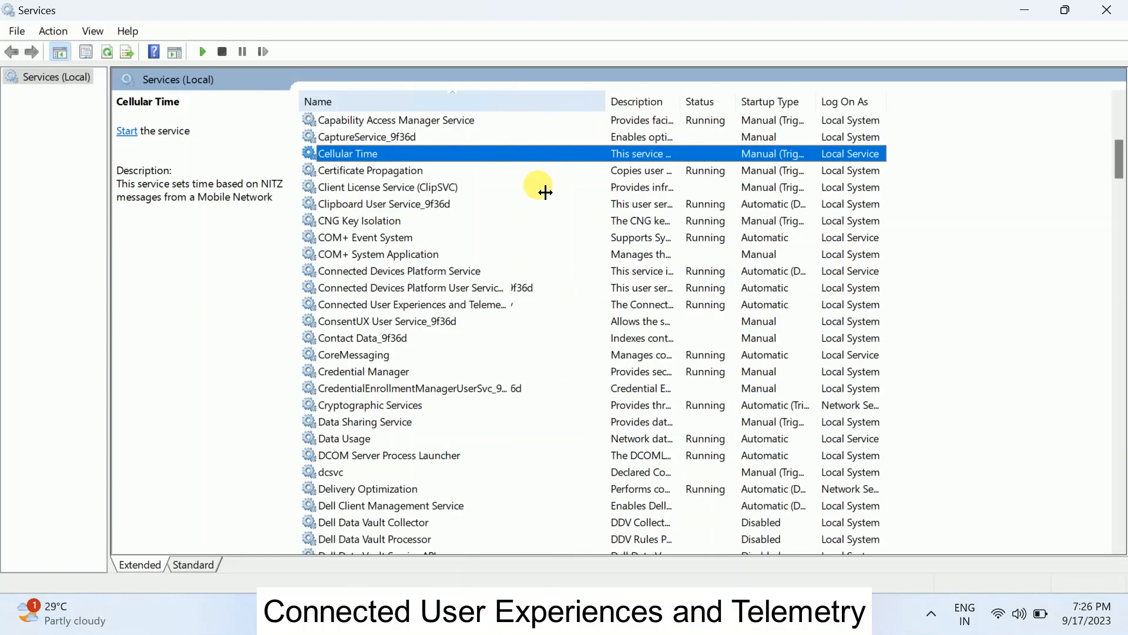
click(396, 305)
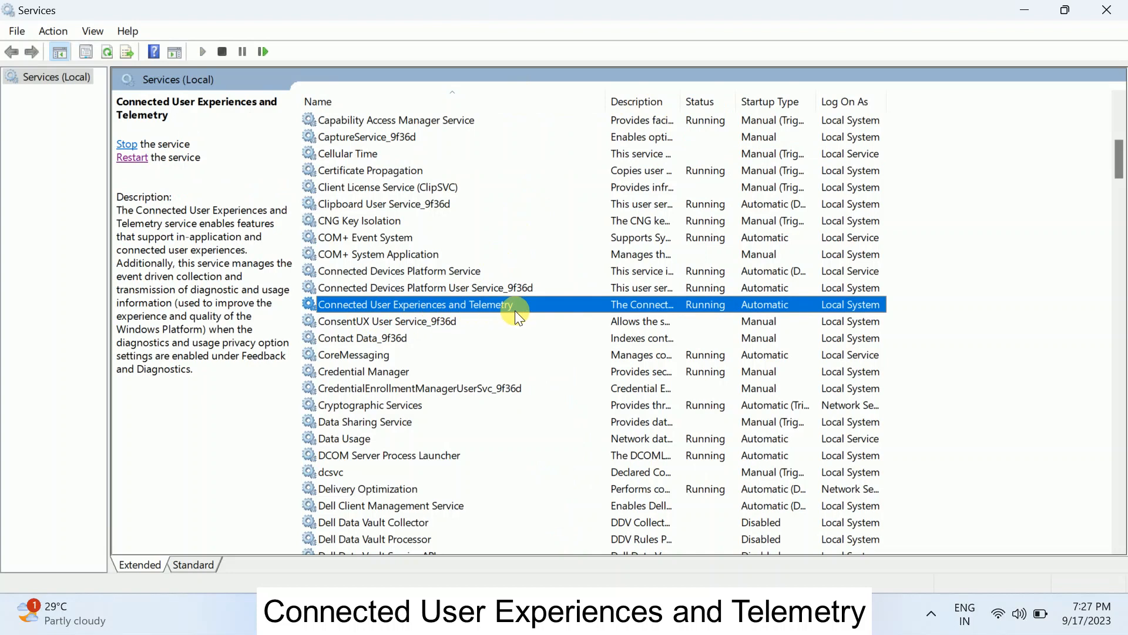
double_click(450, 305)
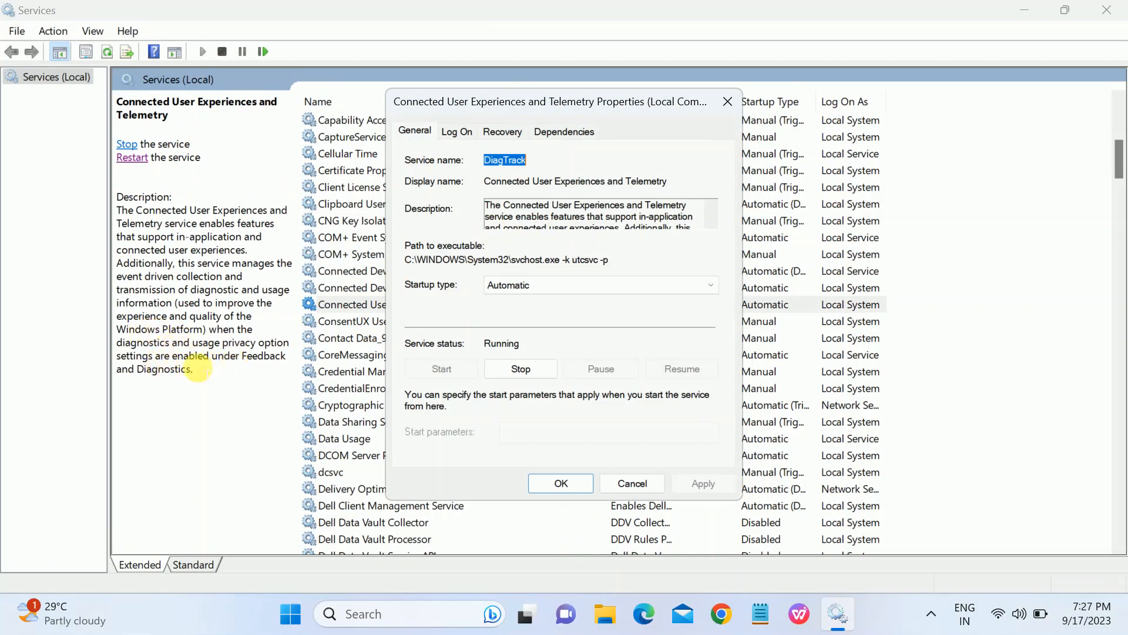
click(637, 482)
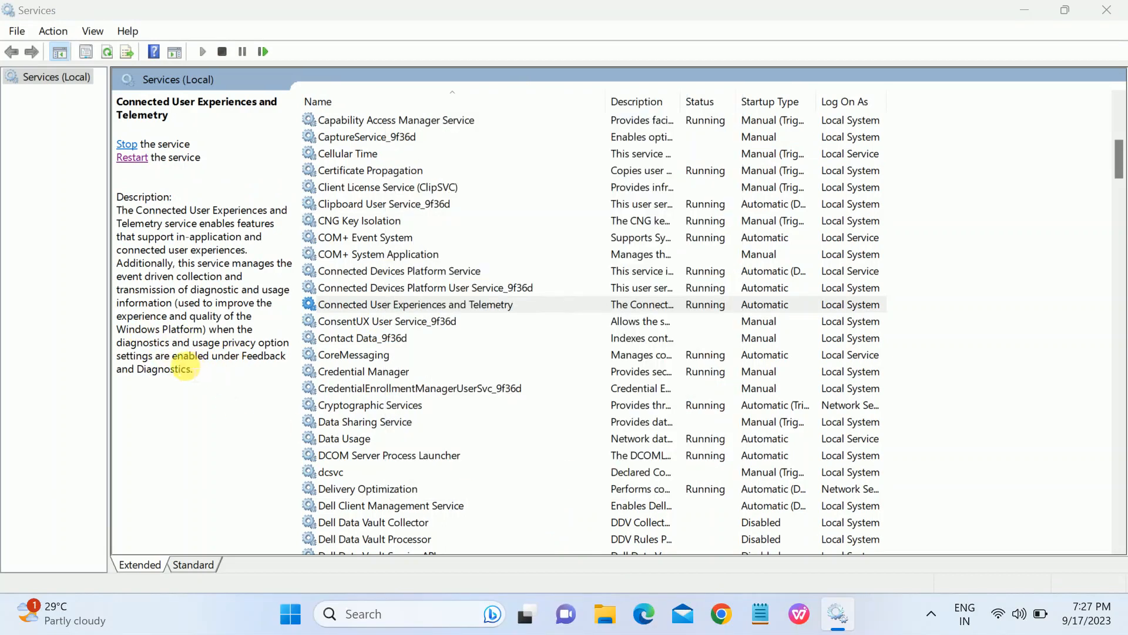
click(122, 345)
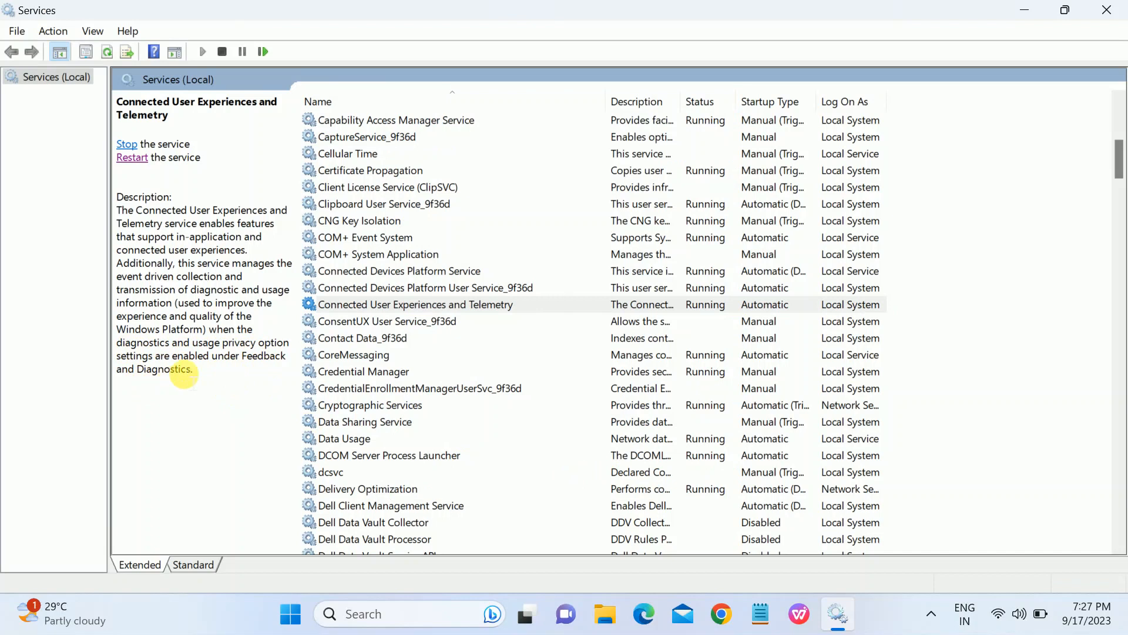
Set the Connected User Experiences and Telemetry service's startup type to Disabled, stop the service, and apply the change.
double_click(435, 305)
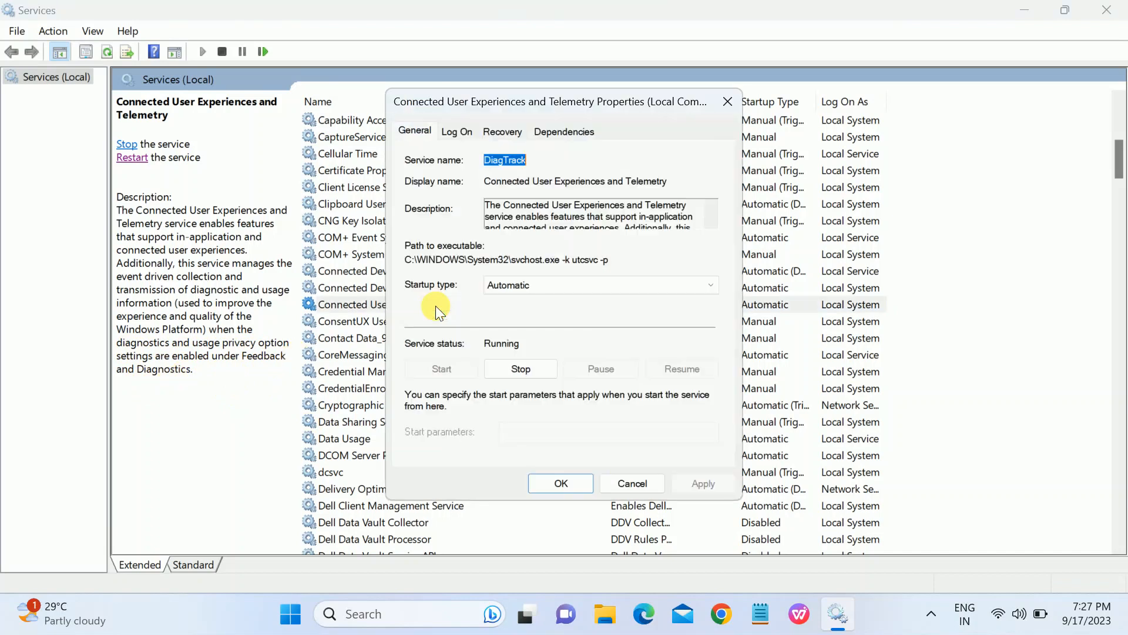
click(550, 285)
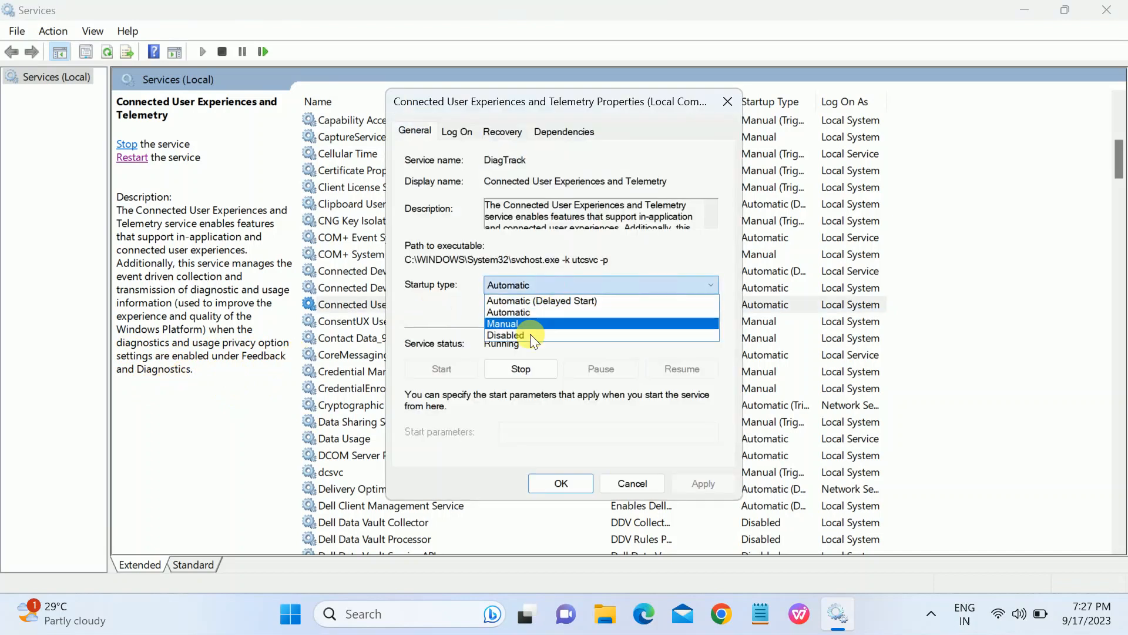
click(521, 334)
click(520, 371)
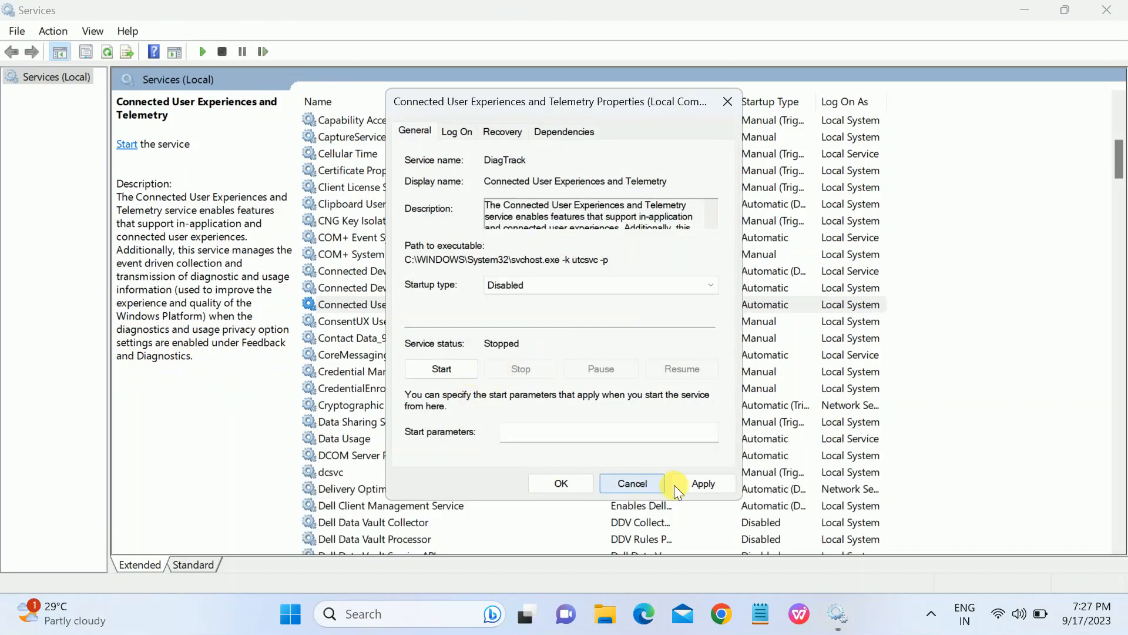
click(694, 482)
click(565, 482)
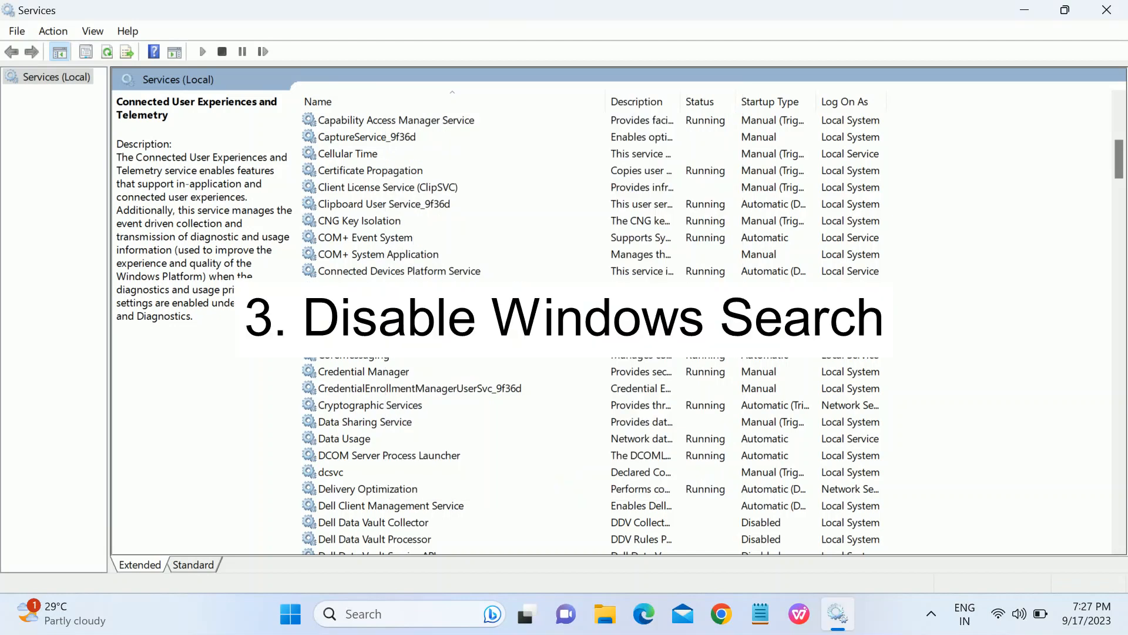
Locate and select the Windows Search service in the services list to review its description.
key(w)
key(w)
key(w)
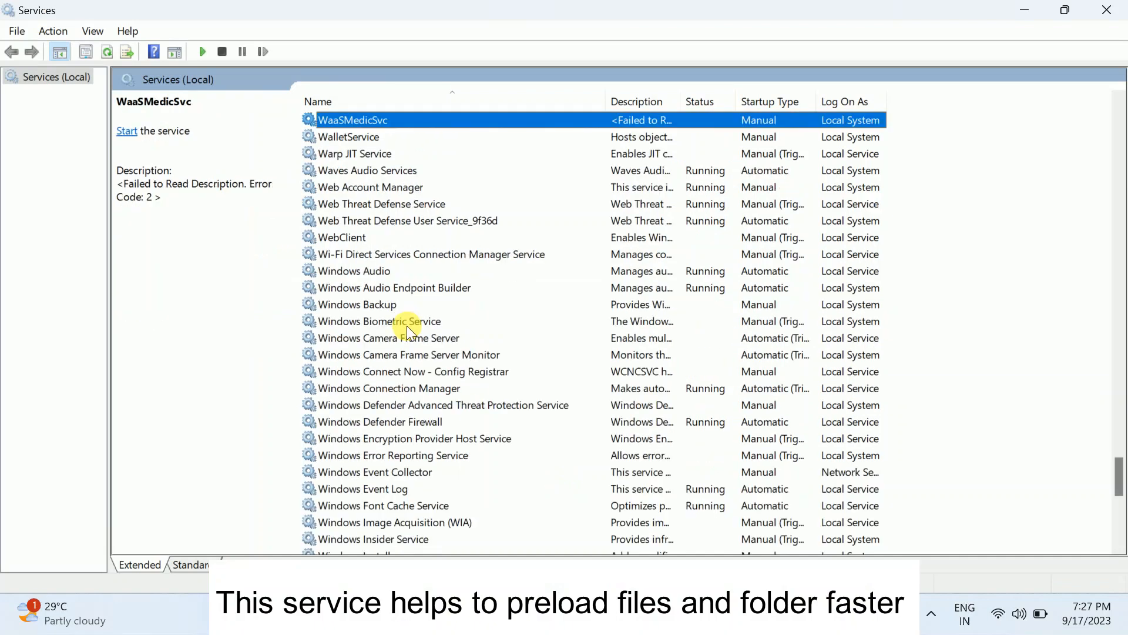
key(w)
key(w)
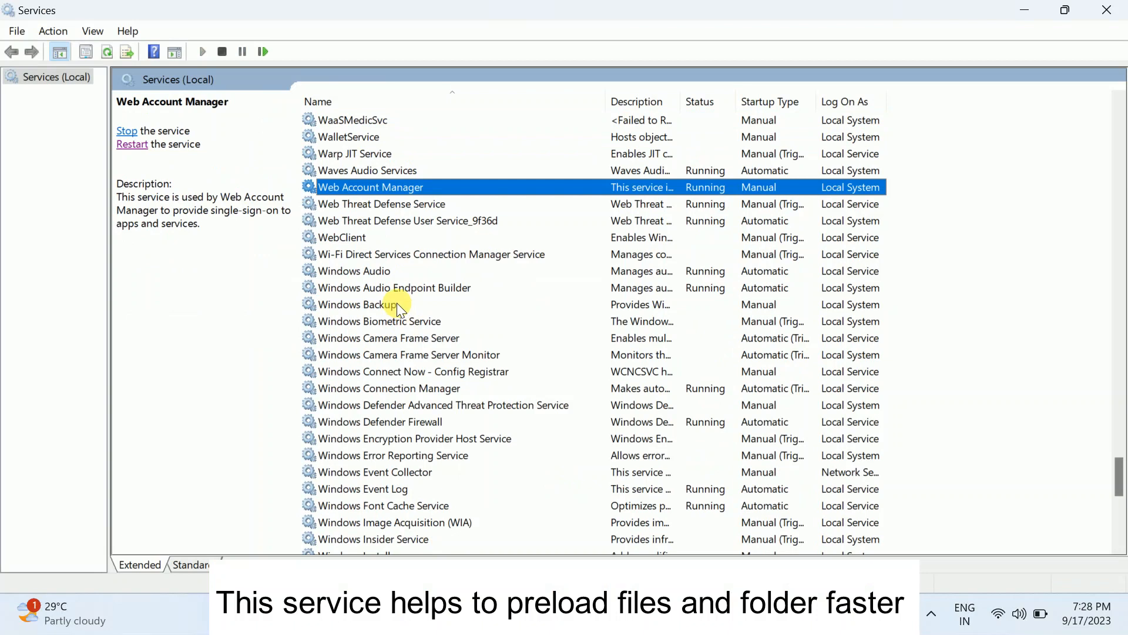
key(w)
key(w)
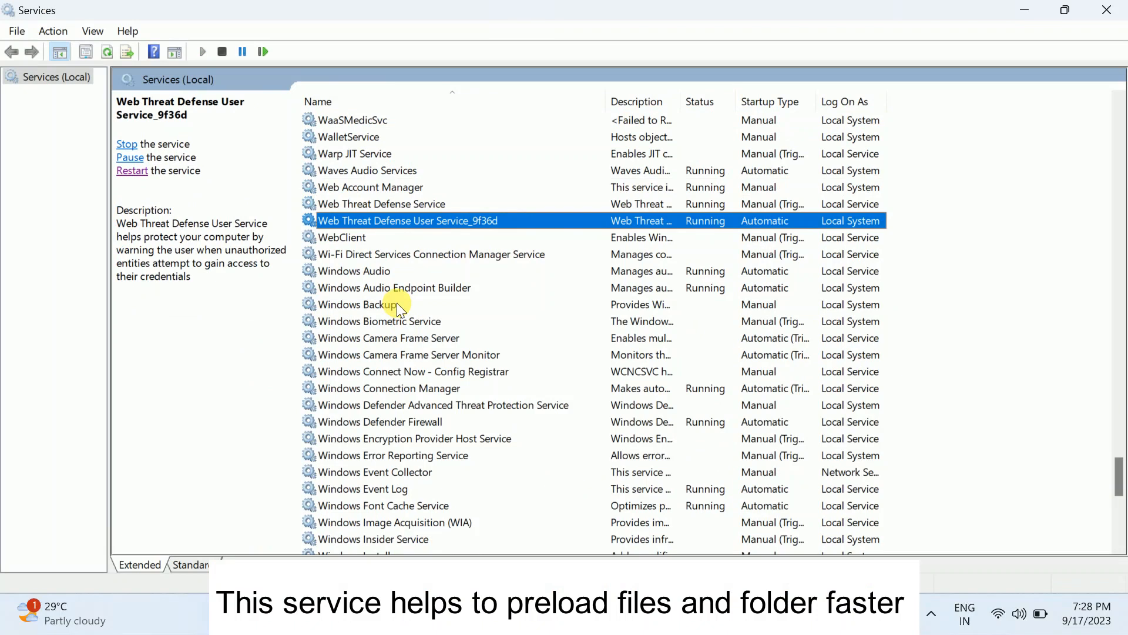
scroll(397, 302, down, 5)
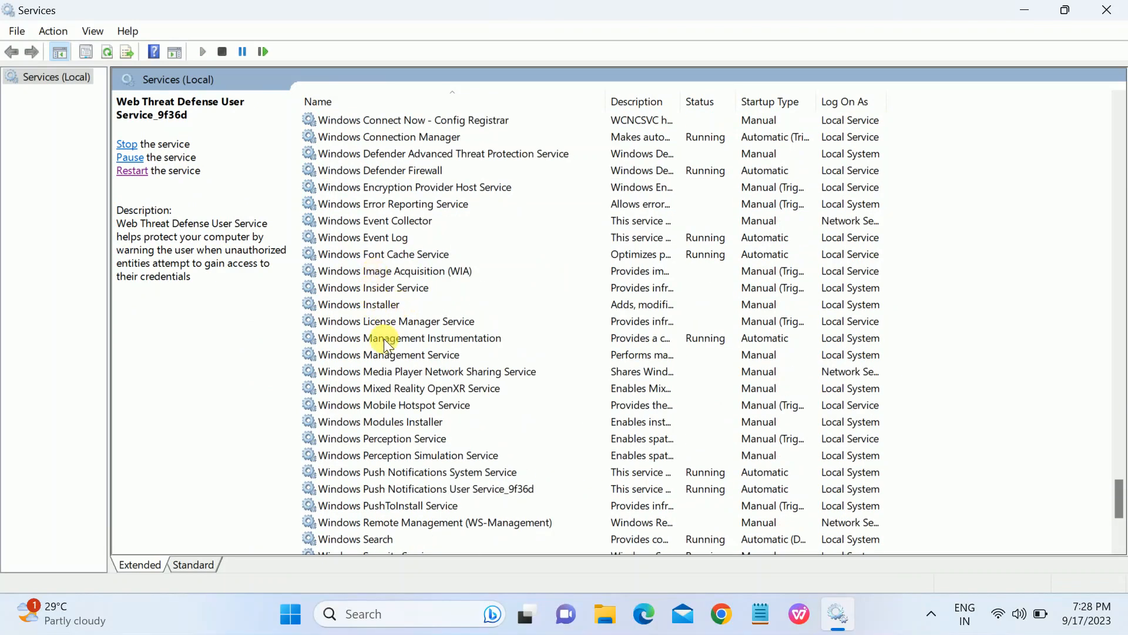
scroll(385, 344, down, 5)
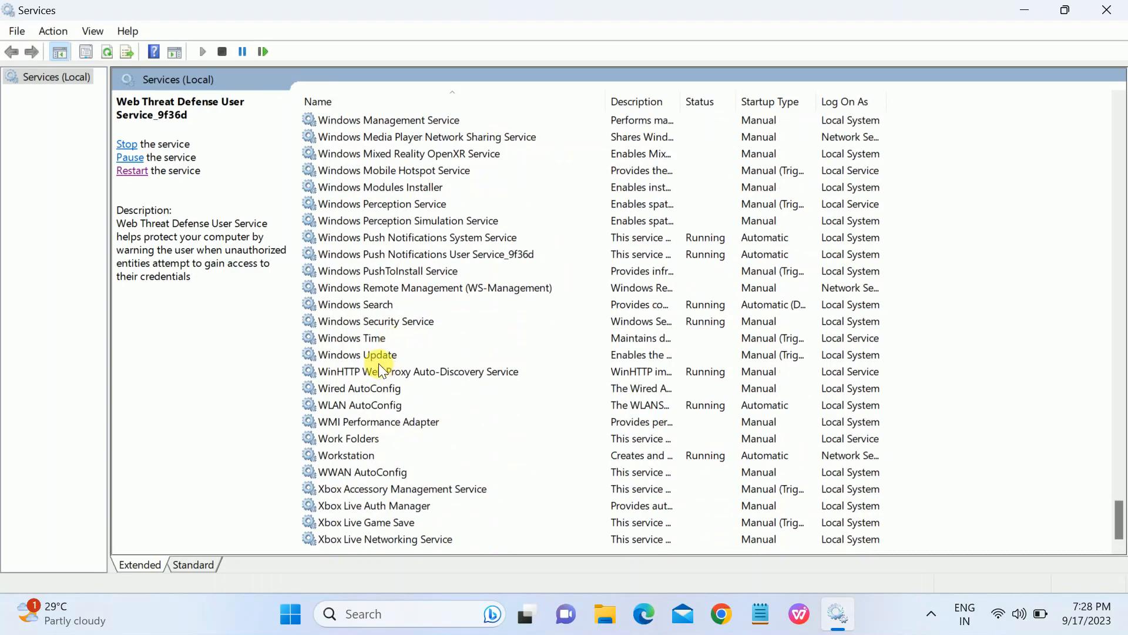
click(368, 304)
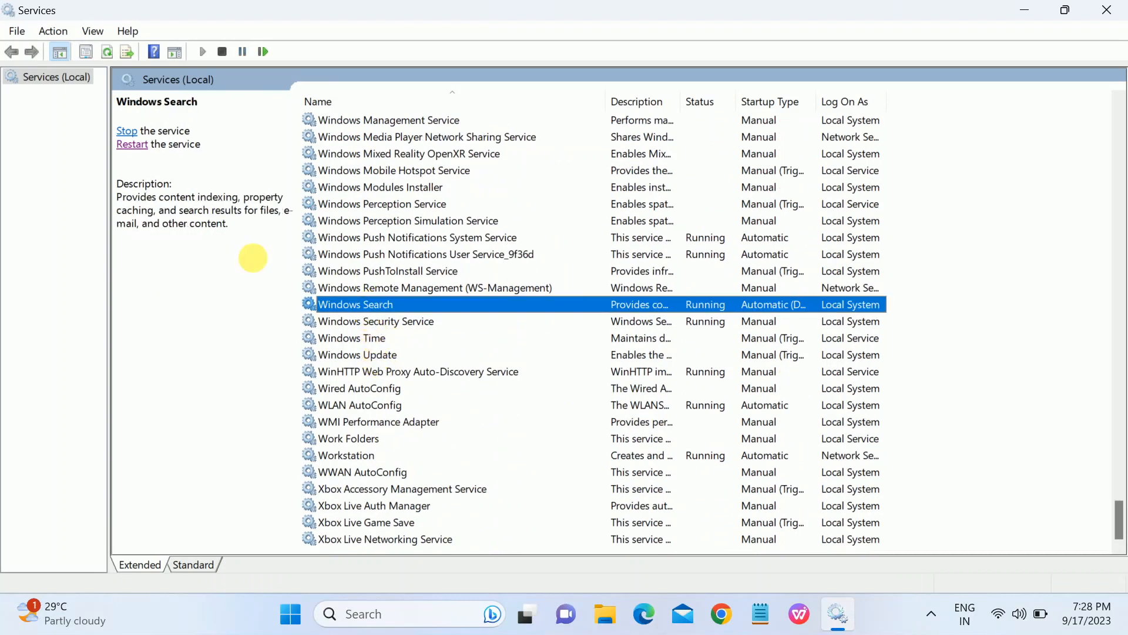
click(252, 255)
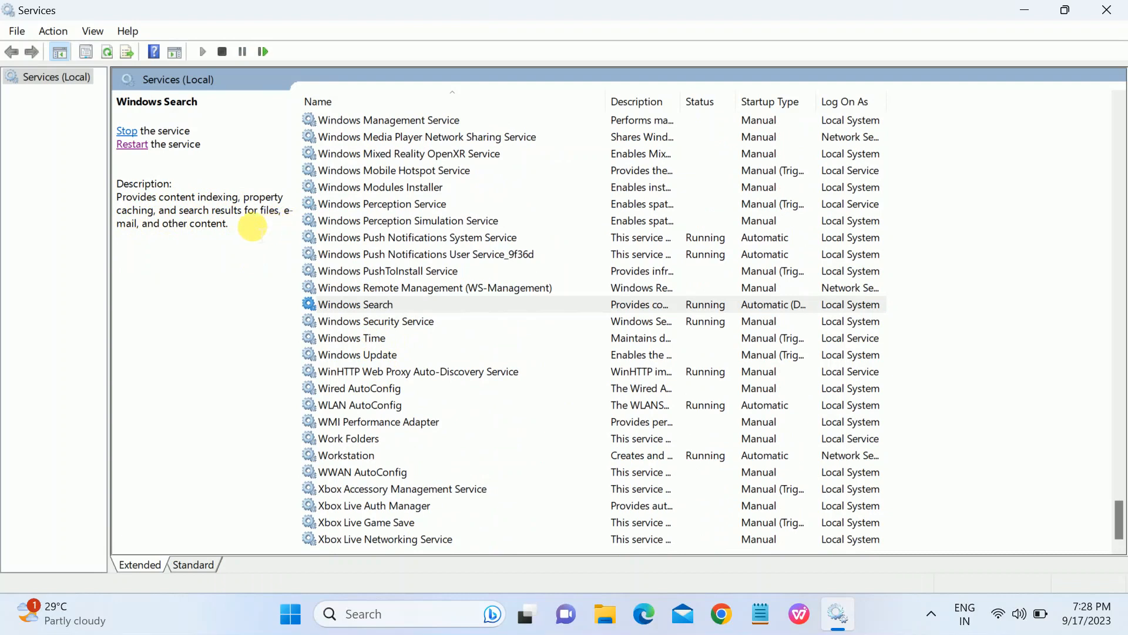
Set the Windows Search service's startup type to Disabled, stop the service, and apply the change.
double_click(418, 303)
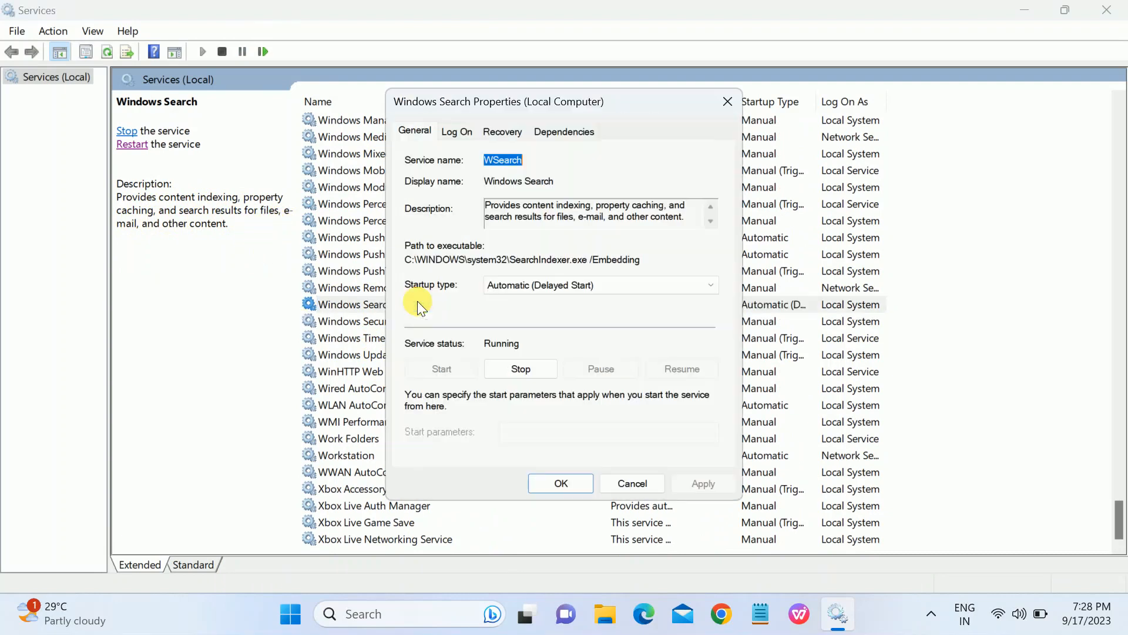
click(579, 285)
click(533, 332)
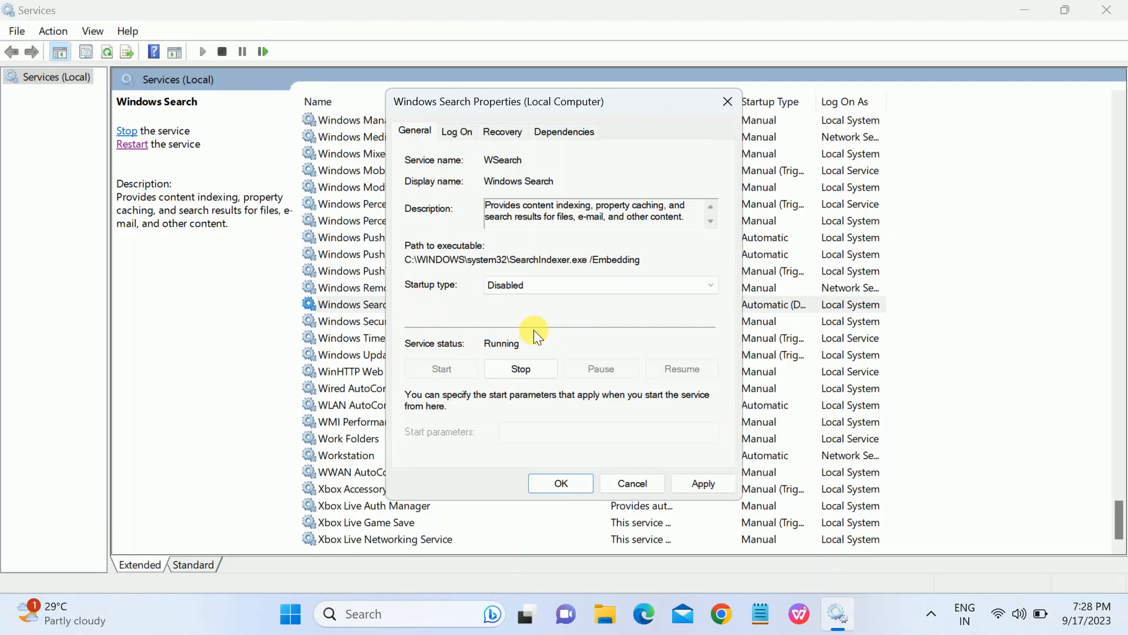
click(523, 365)
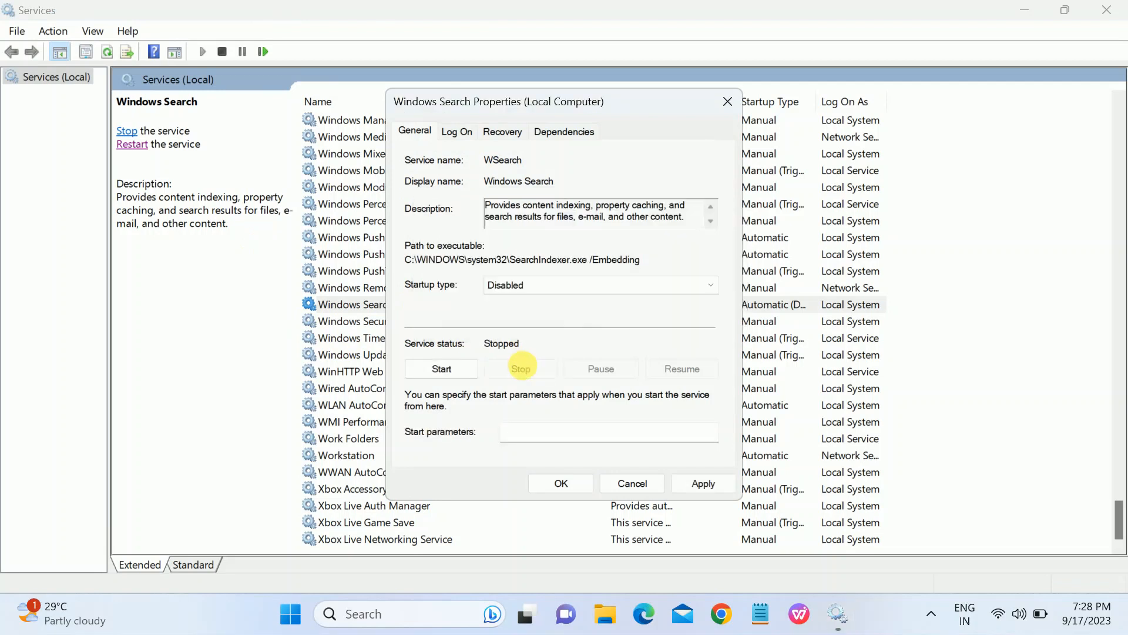
click(707, 485)
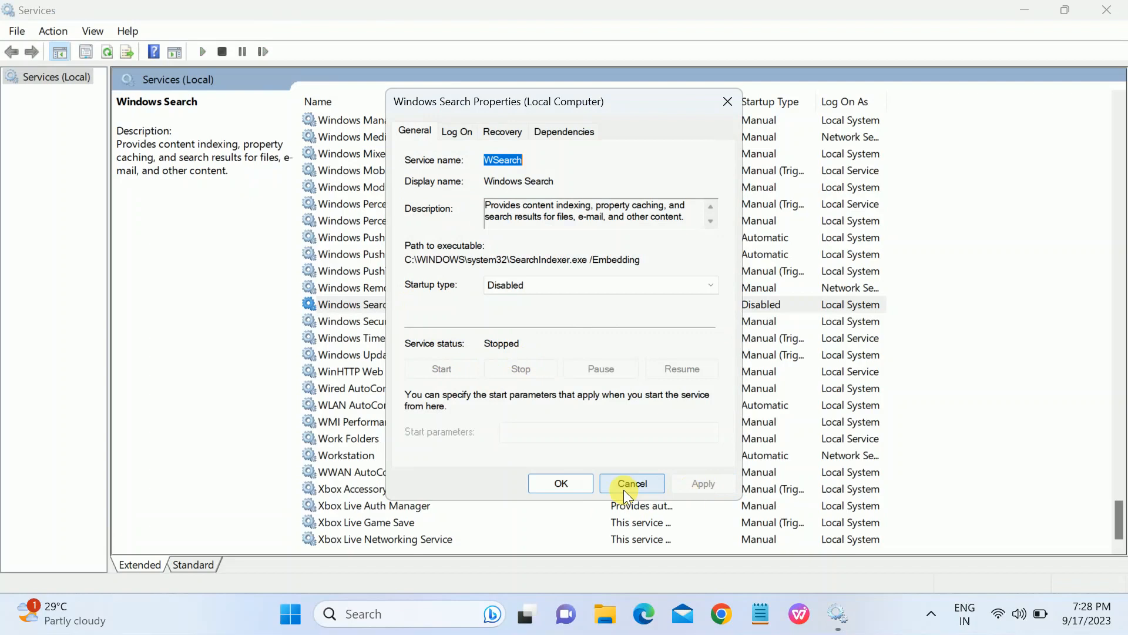
click(566, 484)
click(397, 307)
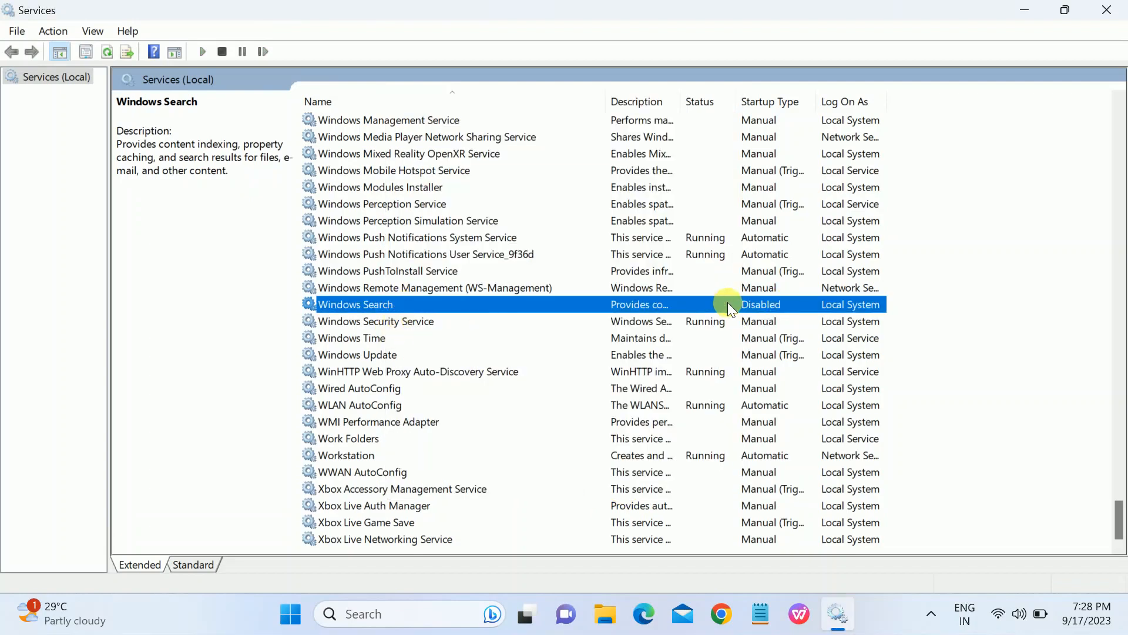
Close the Services console and bring up the computer's power options.
click(1106, 9)
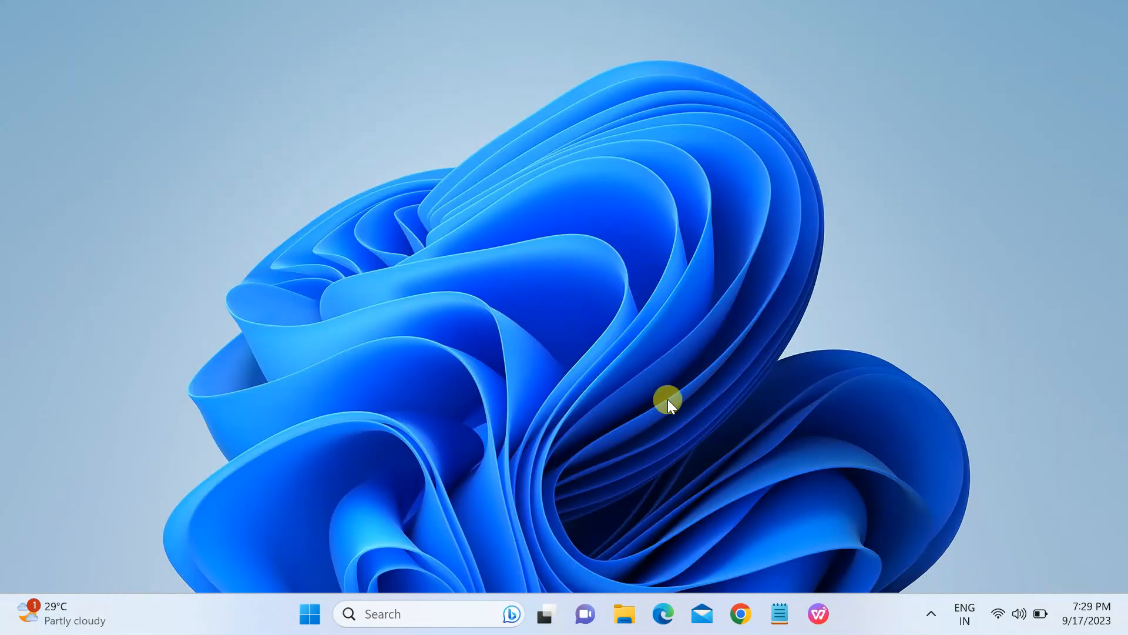
click(310, 613)
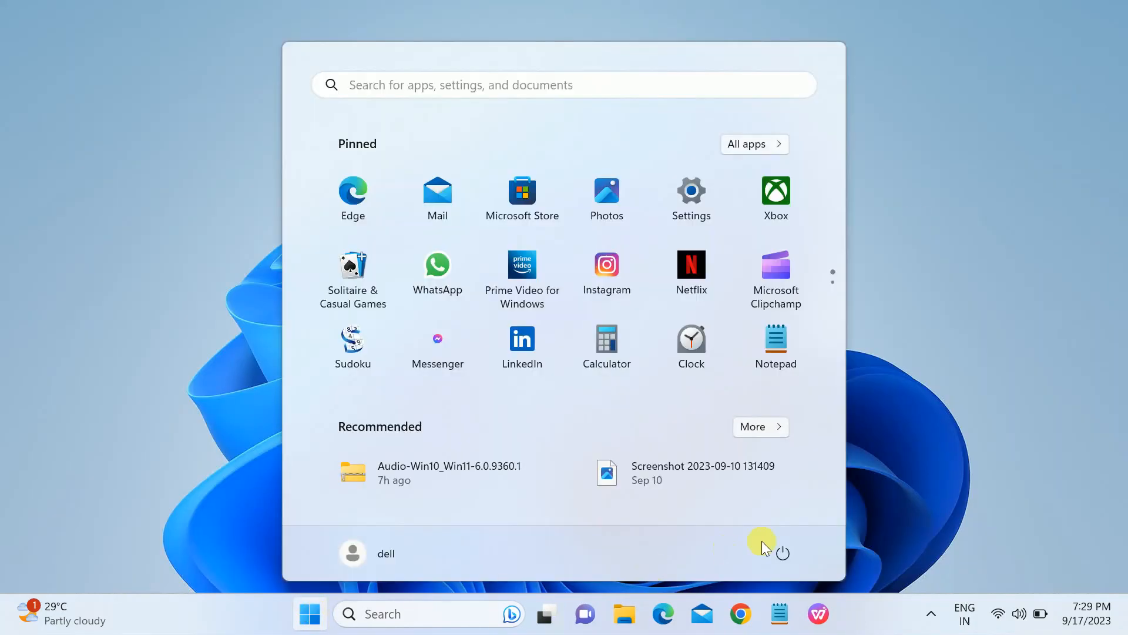
click(777, 550)
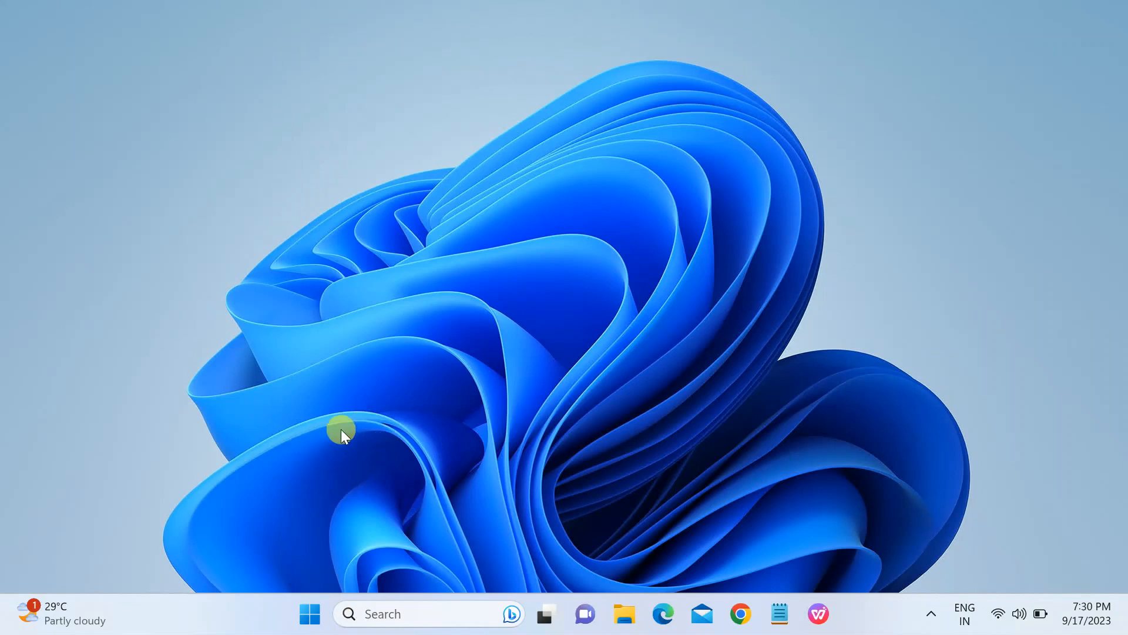
Search Windows for "defr" and run Defragment and Optimize Drives as administrator.
click(381, 614)
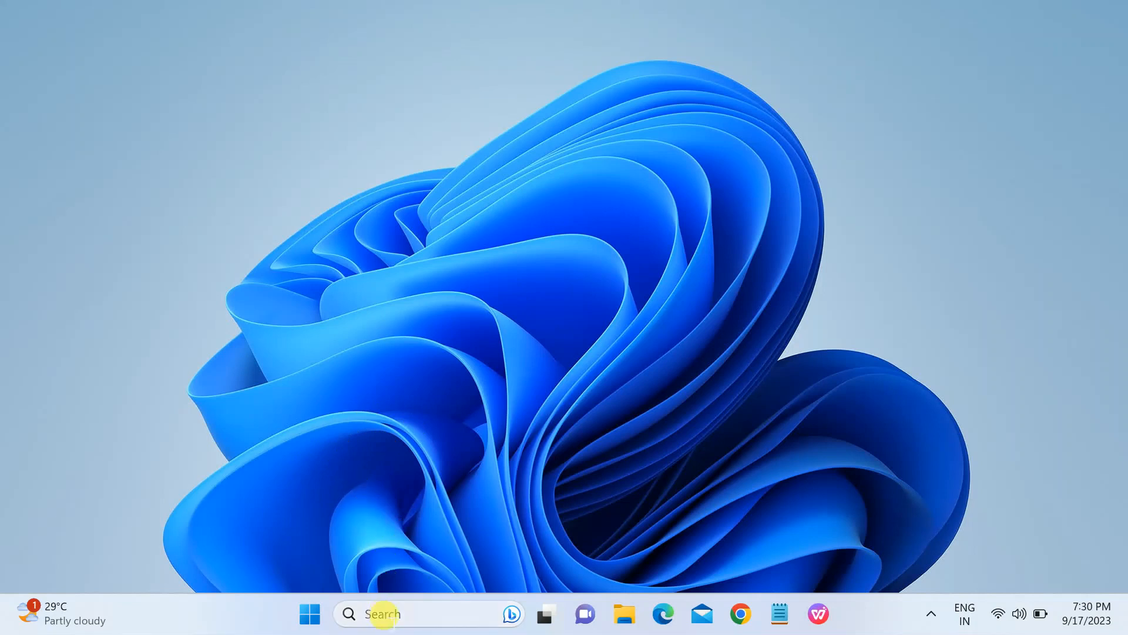
text(de)
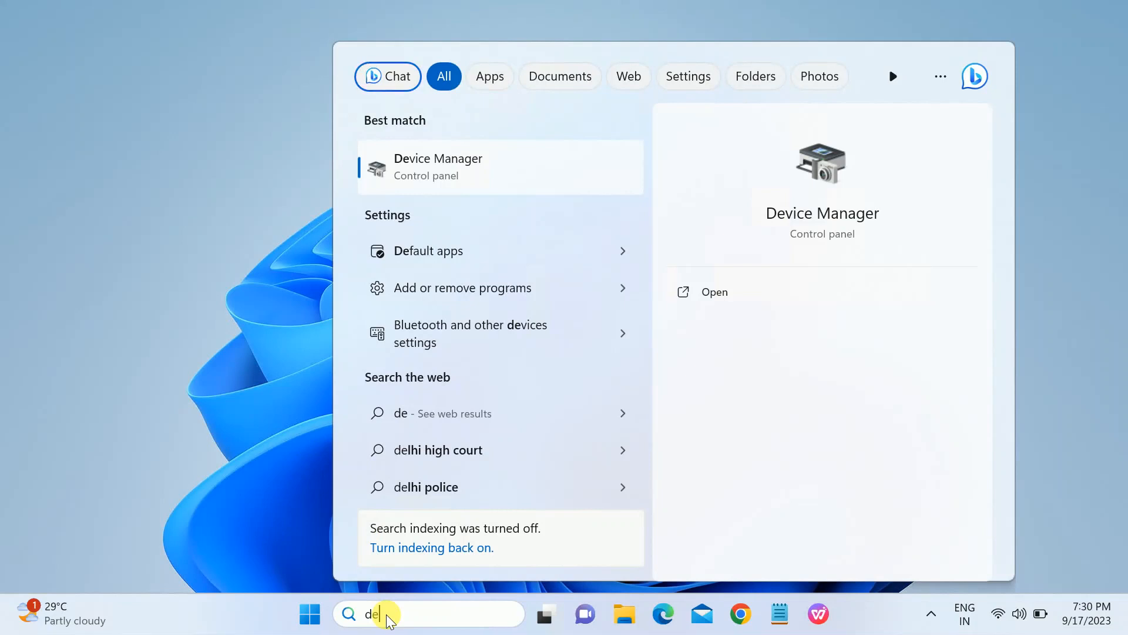
text(fr)
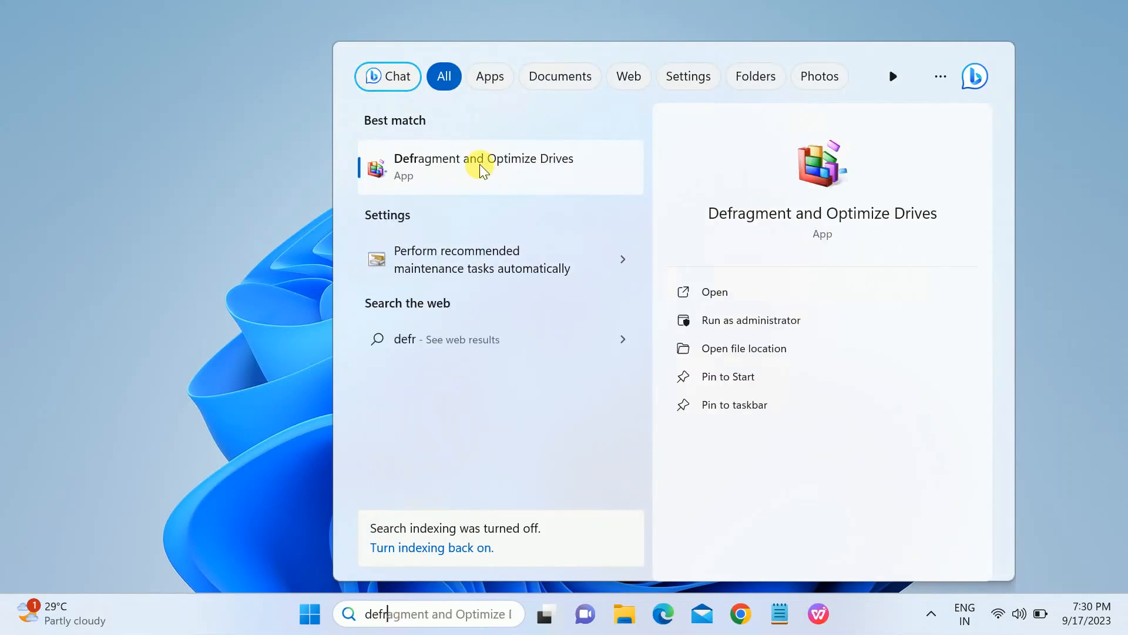
click(763, 321)
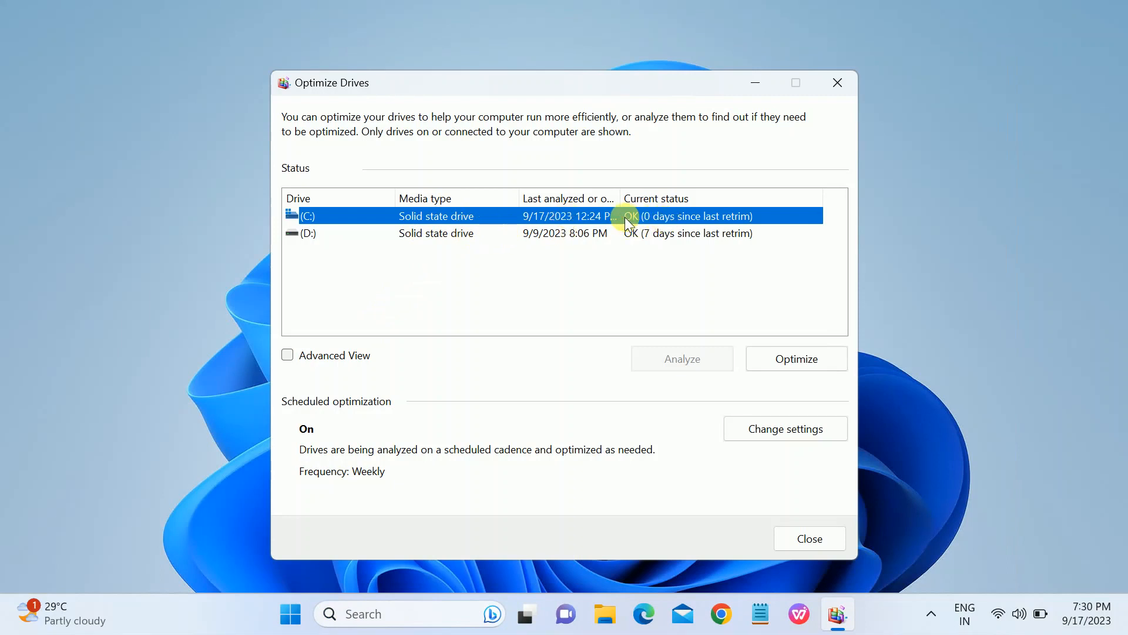
Turn off the scheduled drive optimization and confirm the change.
click(789, 435)
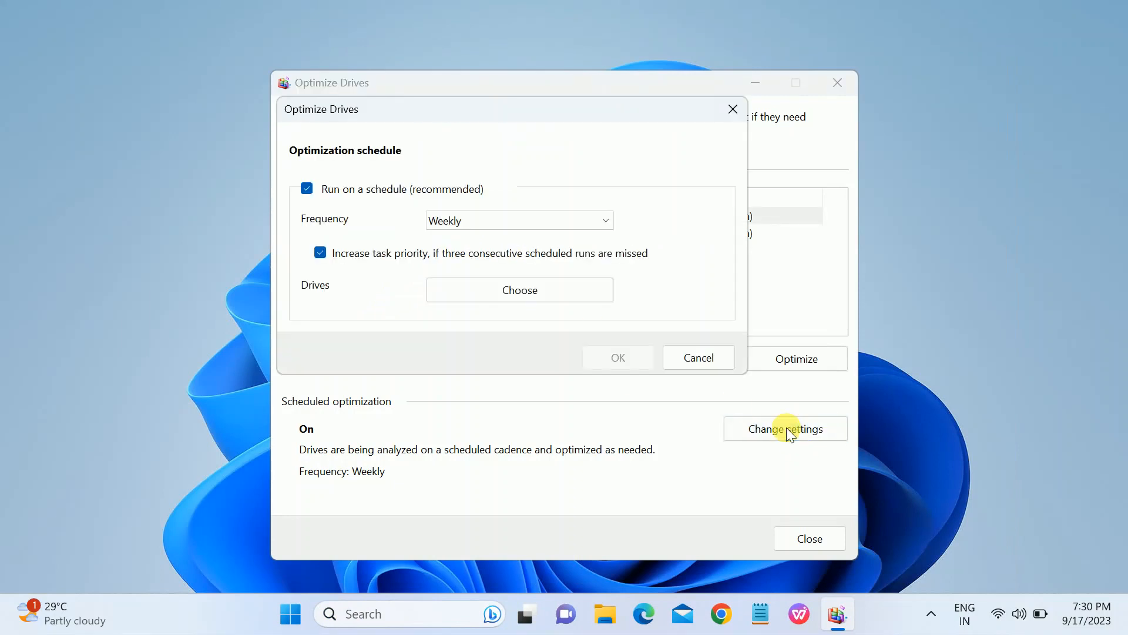
click(322, 187)
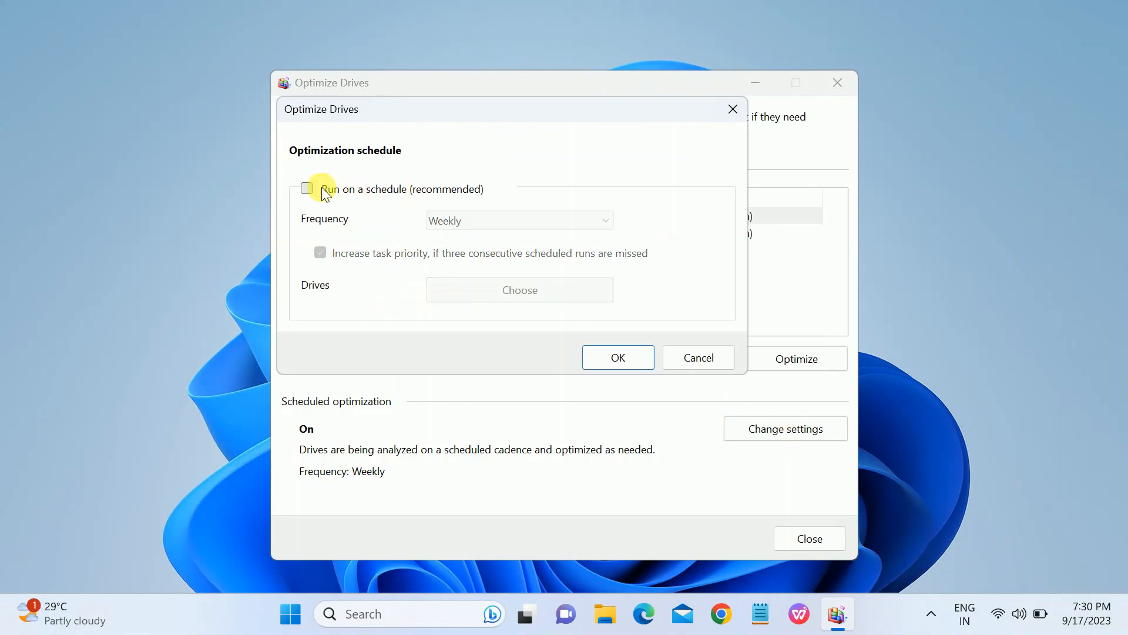
click(618, 359)
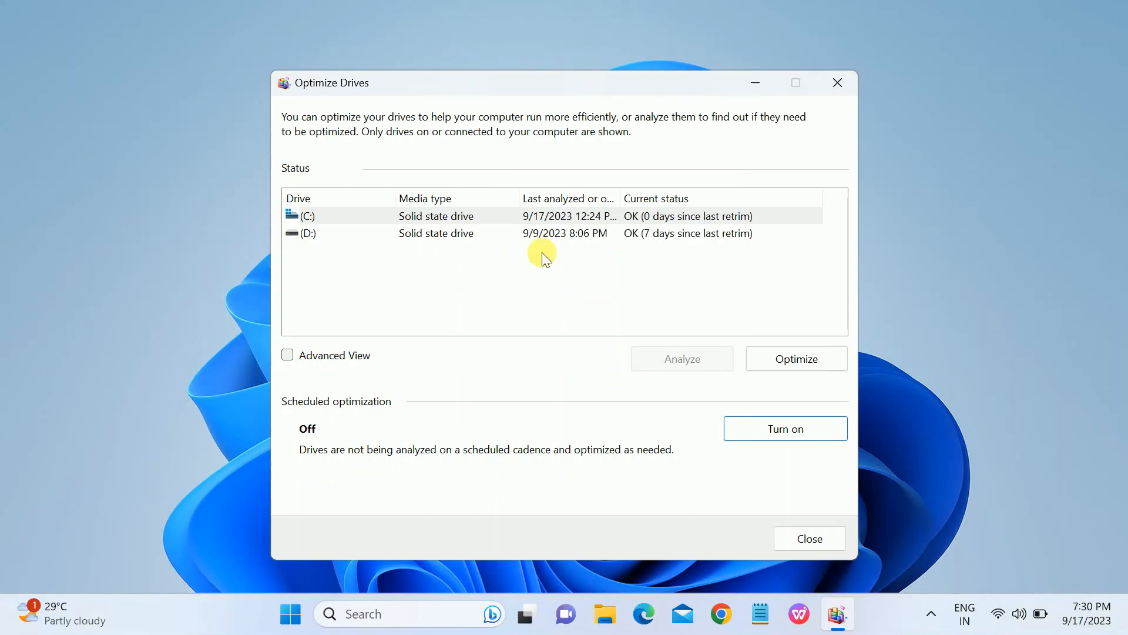
Optimize the D: drive manually and close the Optimize Drives window.
click(425, 235)
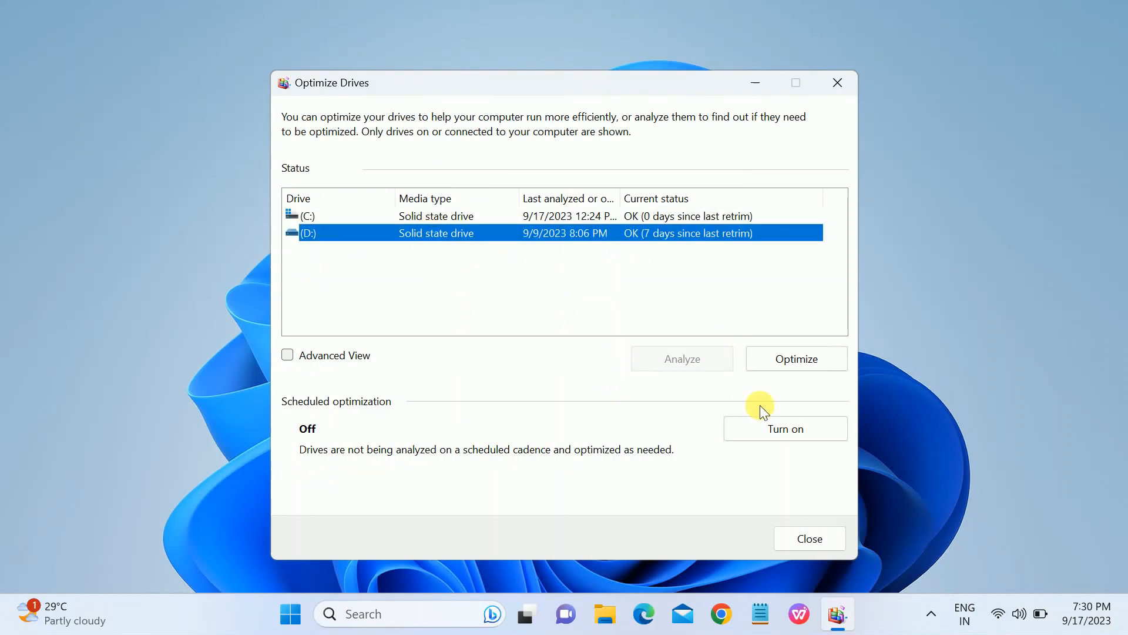
click(797, 362)
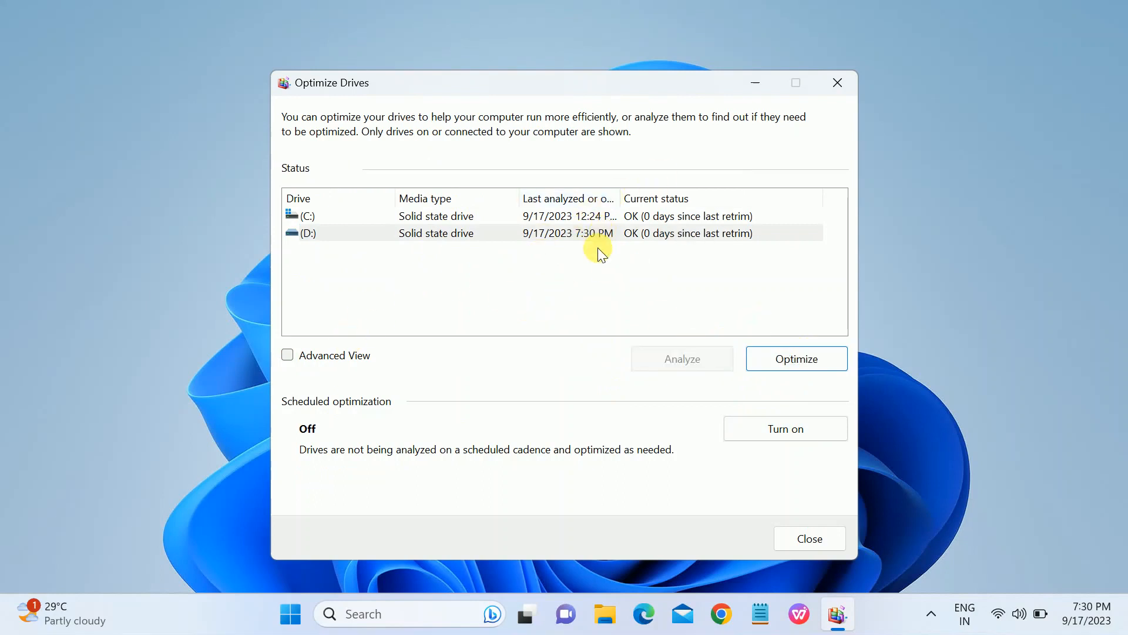
click(341, 218)
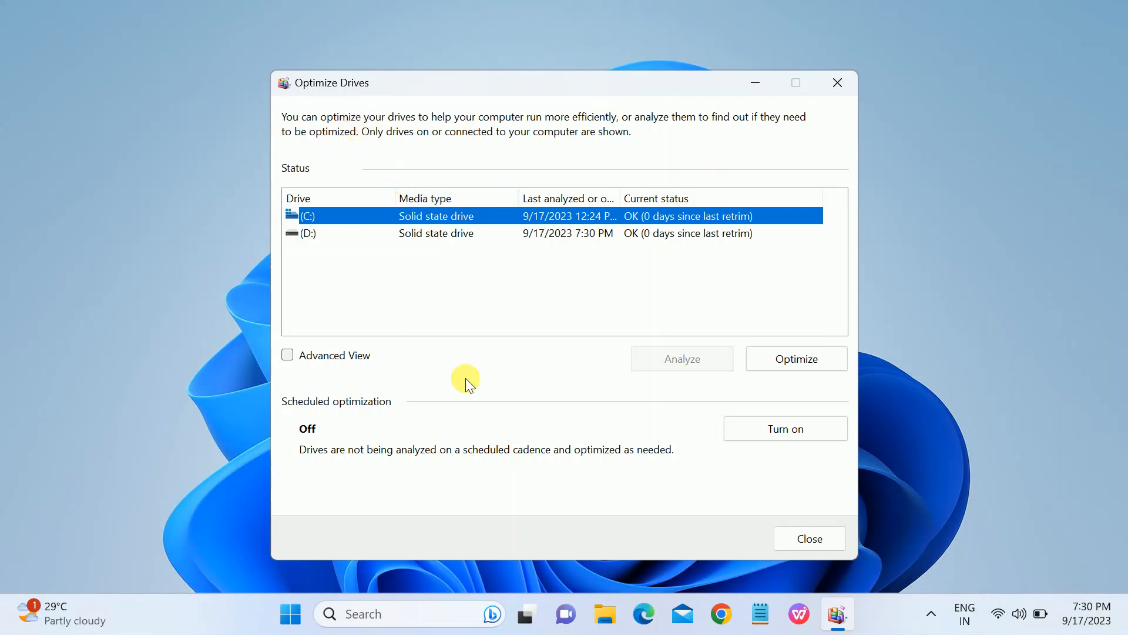
click(801, 539)
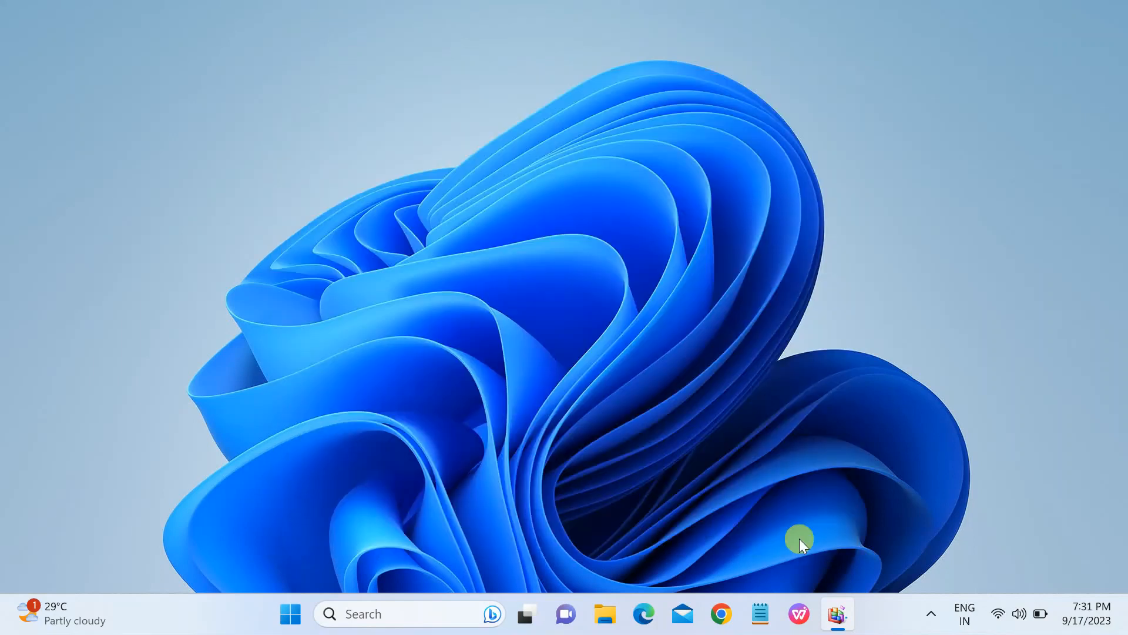
right_click(462, 204)
click(511, 277)
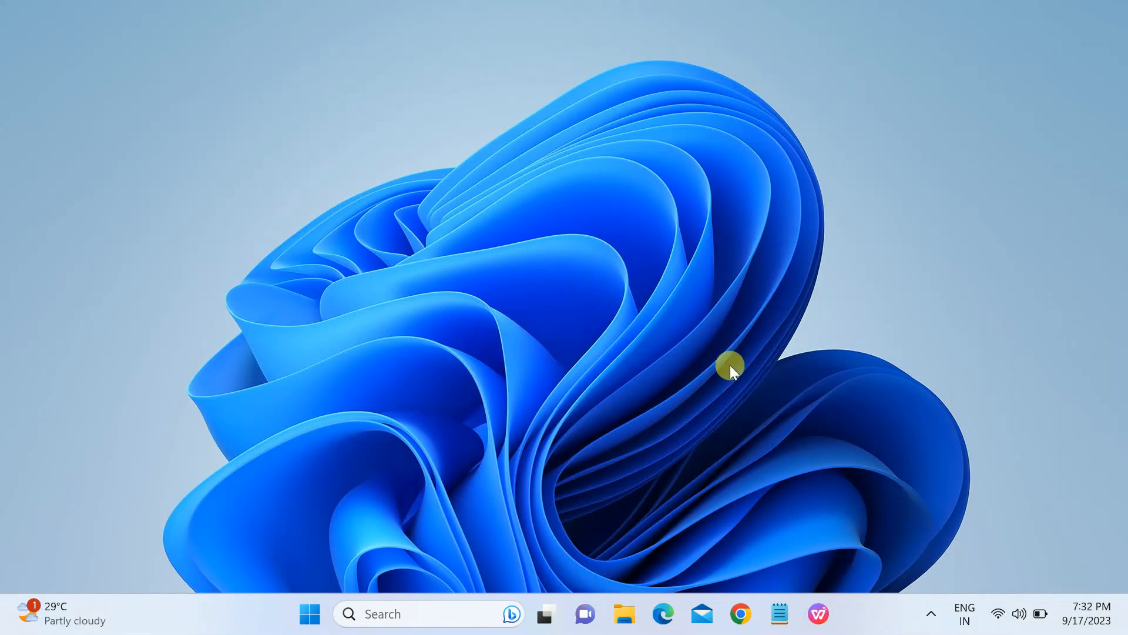
Open Task Manager, maximize its window, and show the list of startup apps.
right_click(857, 614)
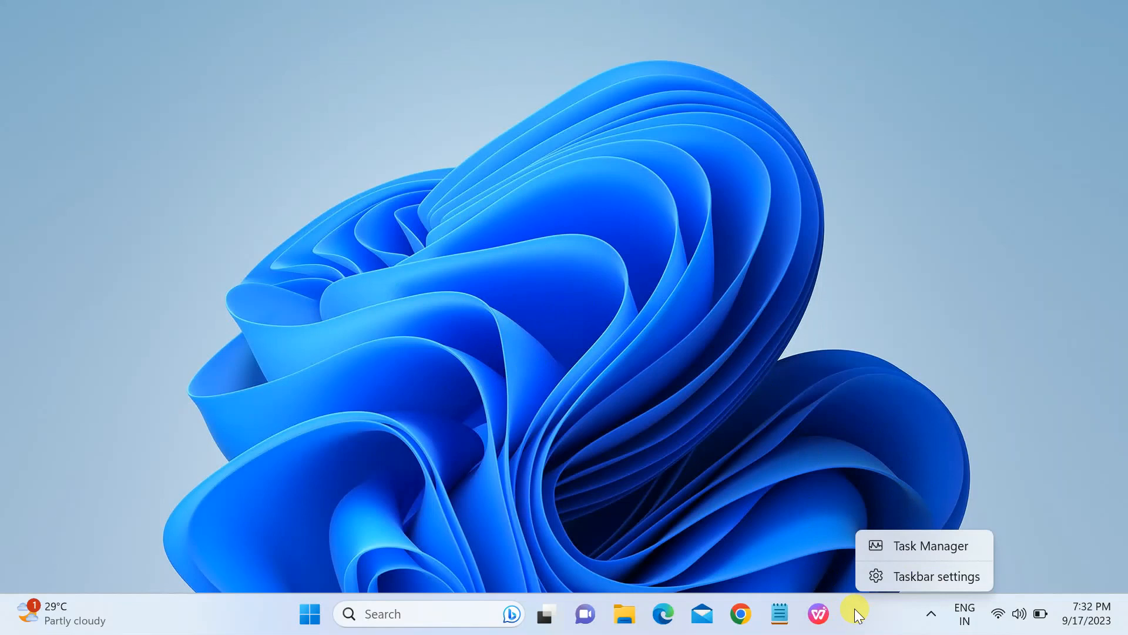
click(908, 546)
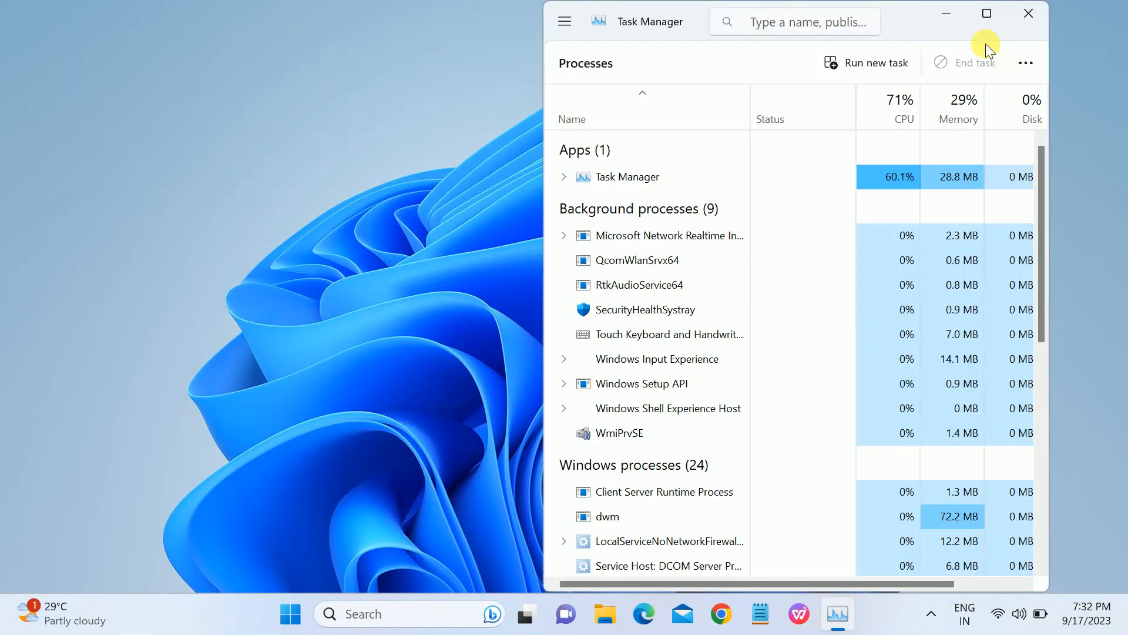
click(983, 15)
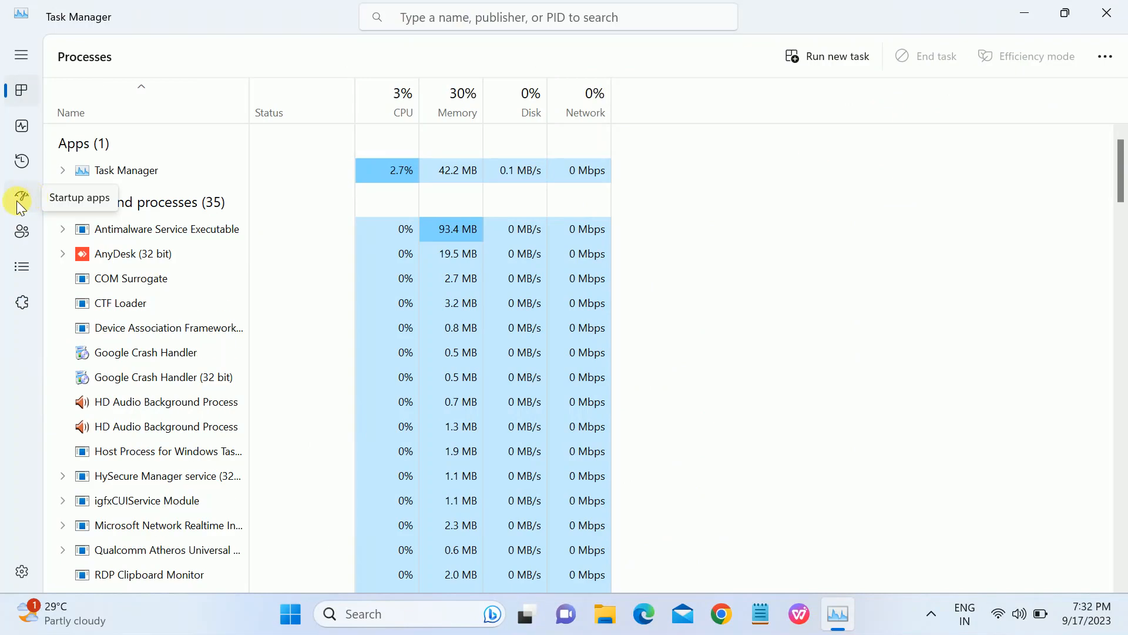
click(23, 203)
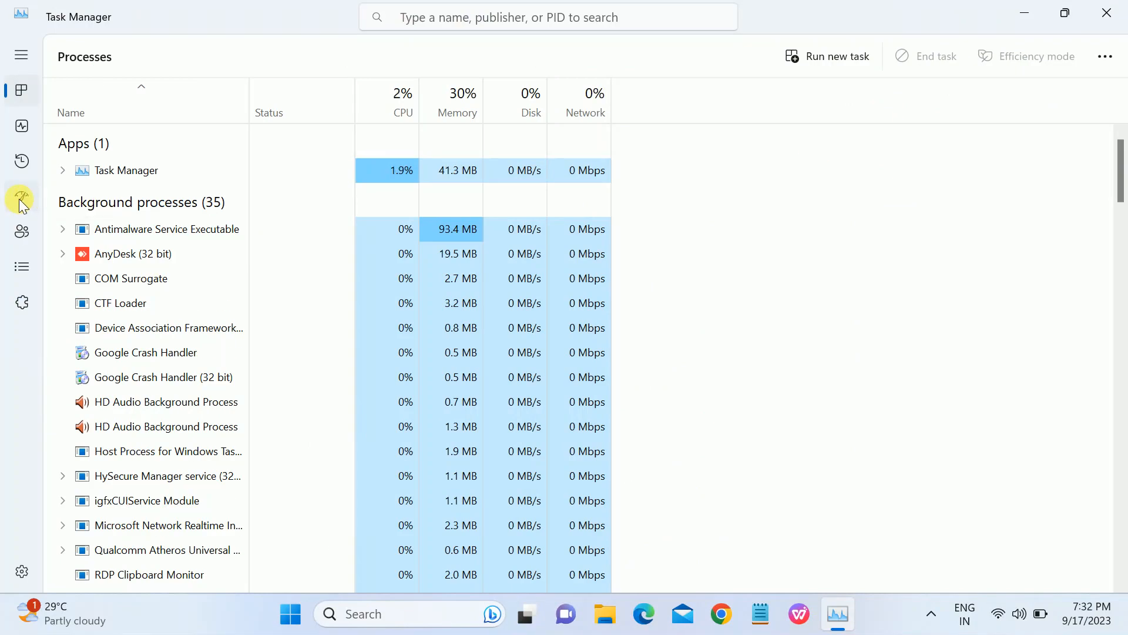
Disable Microsoft Teams and RAVBg64 from running at startup.
right_click(272, 184)
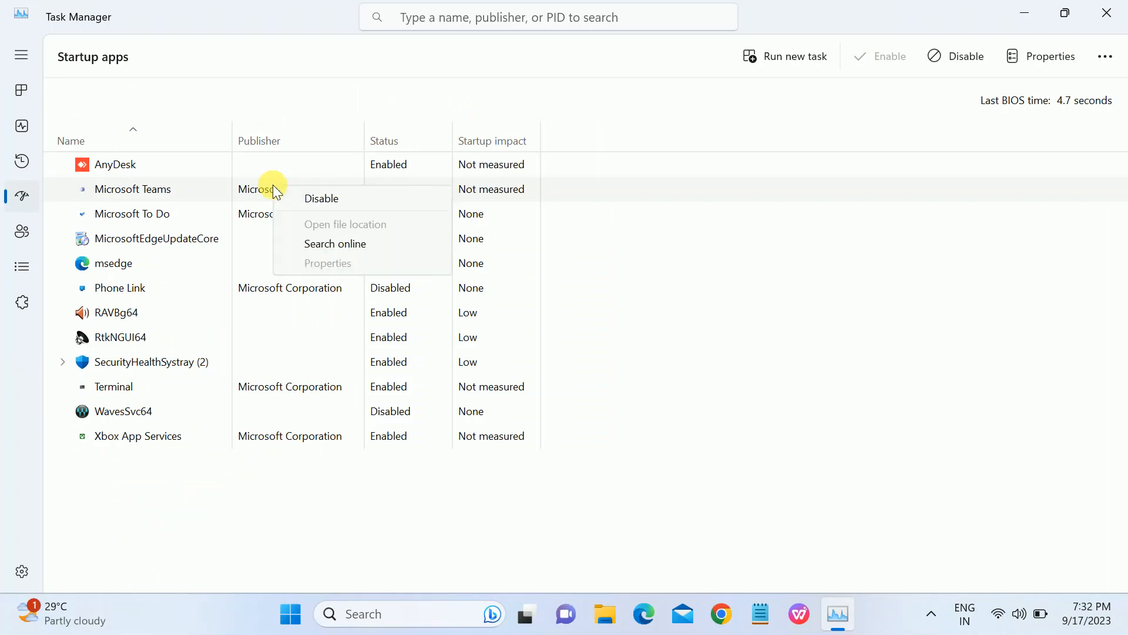
click(320, 196)
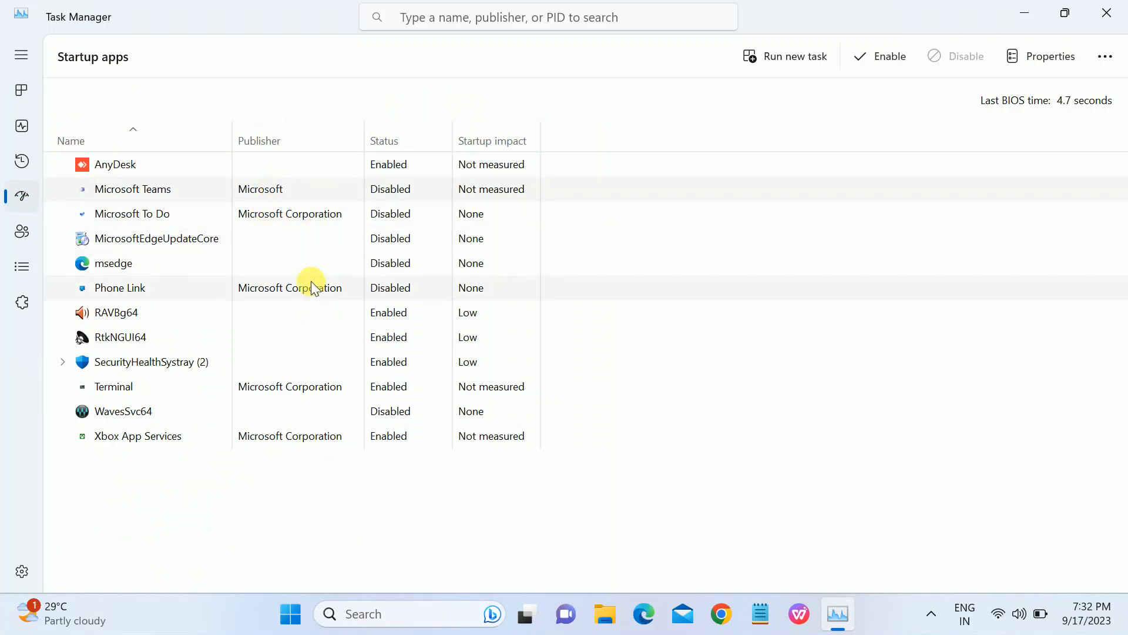
right_click(300, 310)
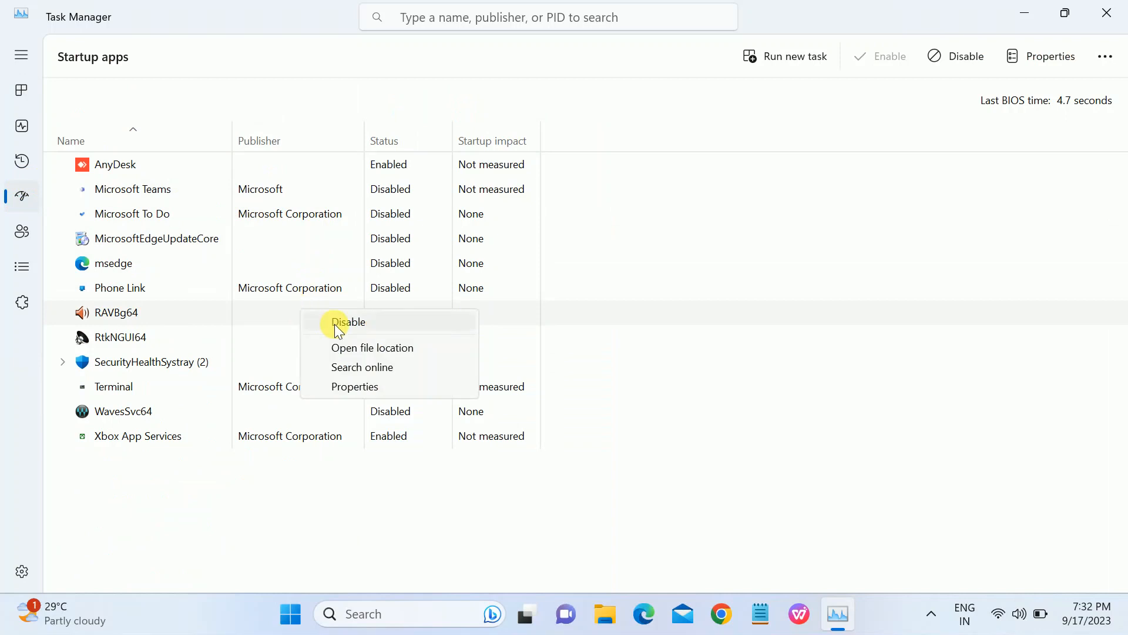
click(335, 324)
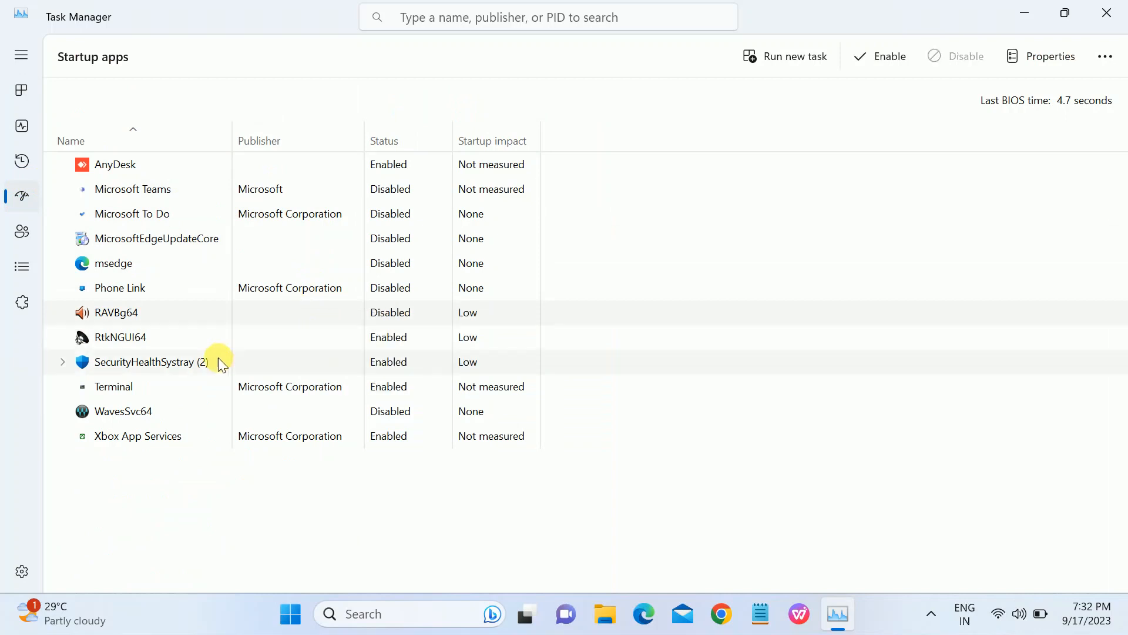
Disable the Terminal and Xbox App Services startup entries, leaving WavesSvc64 as it is.
right_click(212, 382)
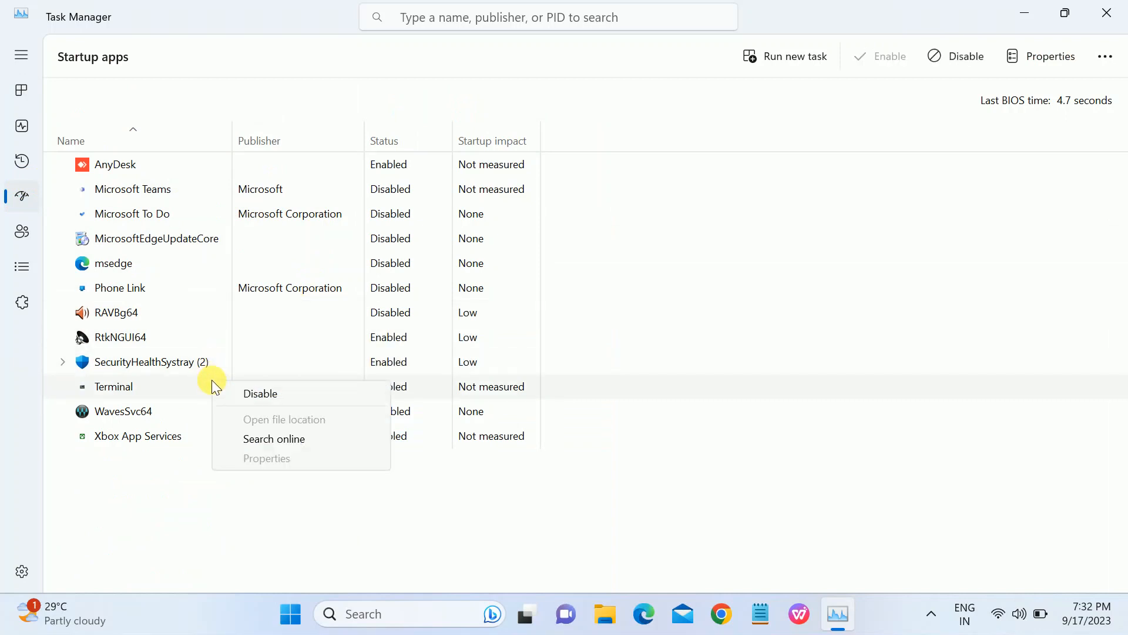
click(253, 392)
right_click(203, 410)
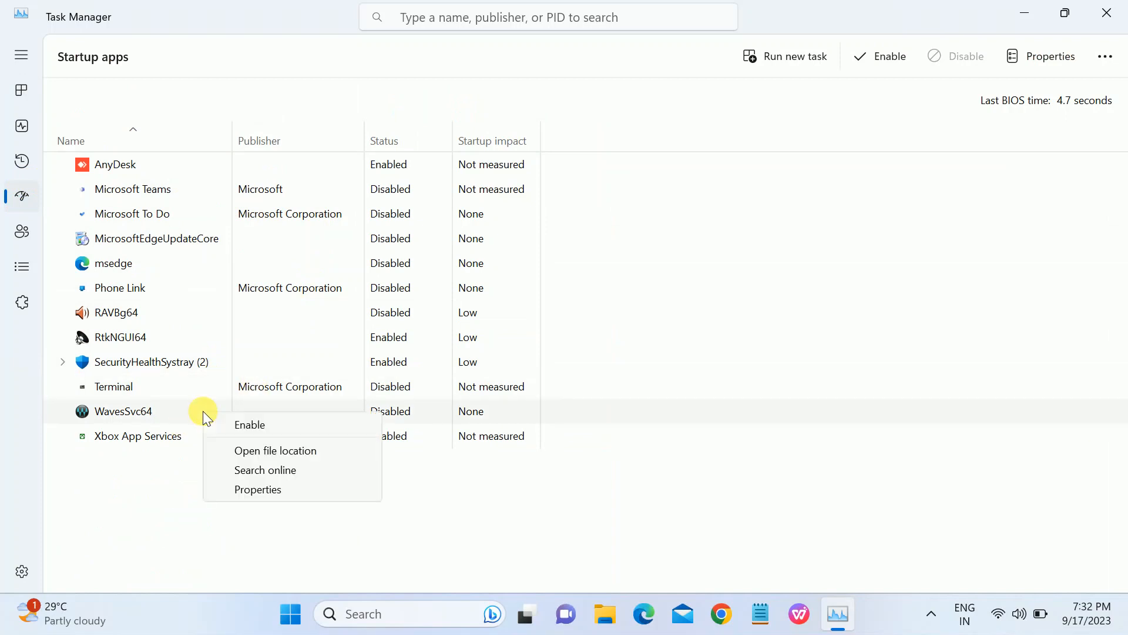
click(168, 418)
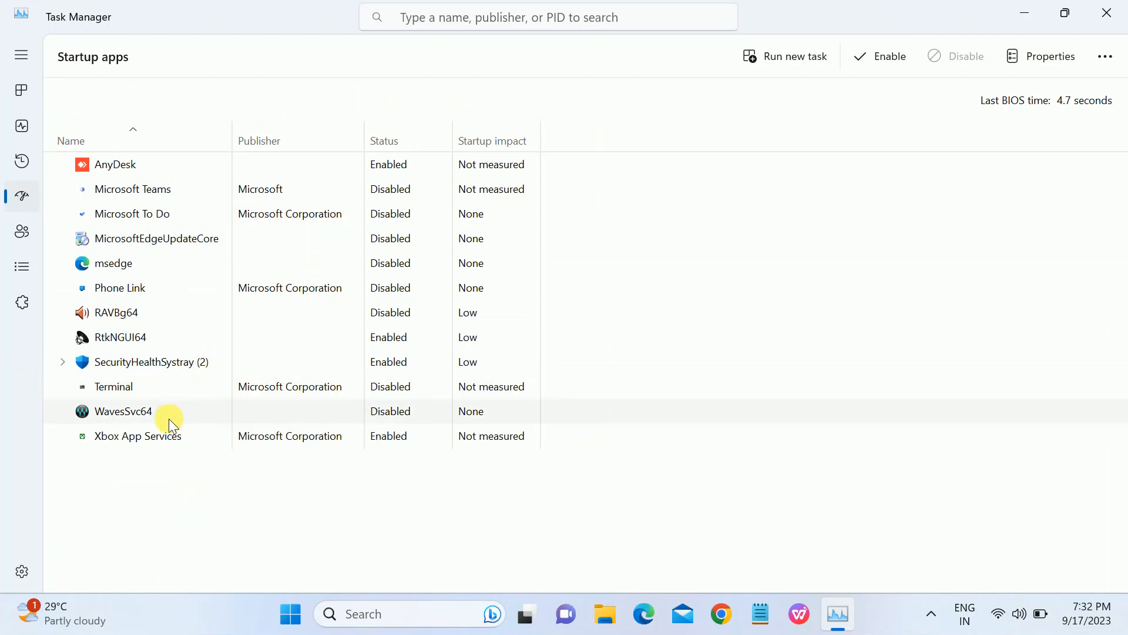
click(168, 436)
right_click(168, 436)
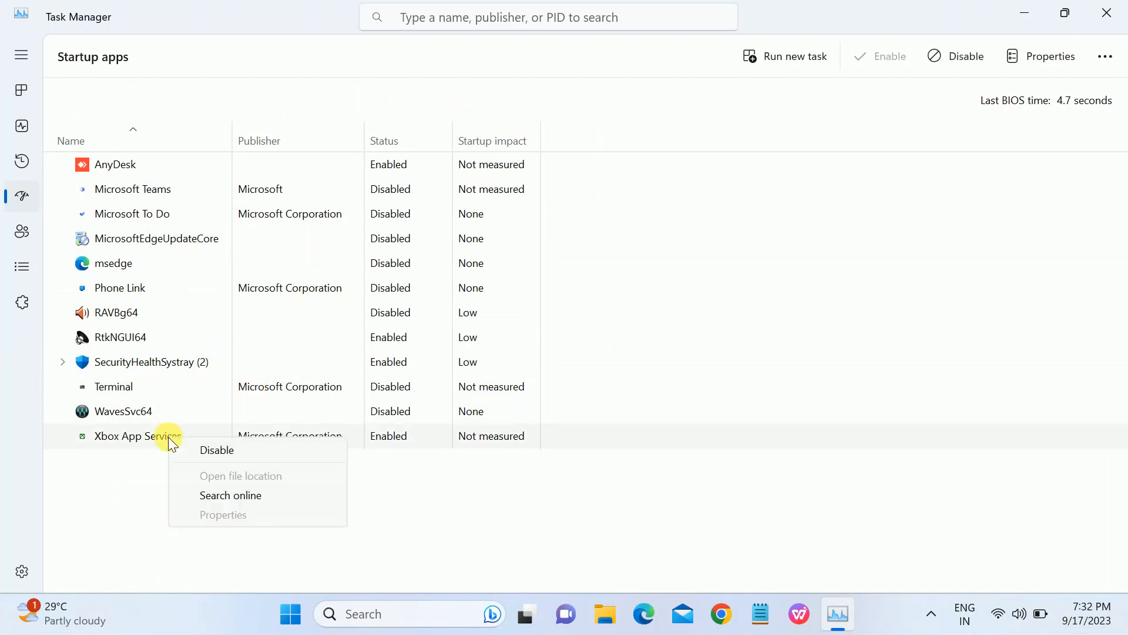
click(215, 446)
Disable the RtkNGUI64 startup entry.
click(208, 364)
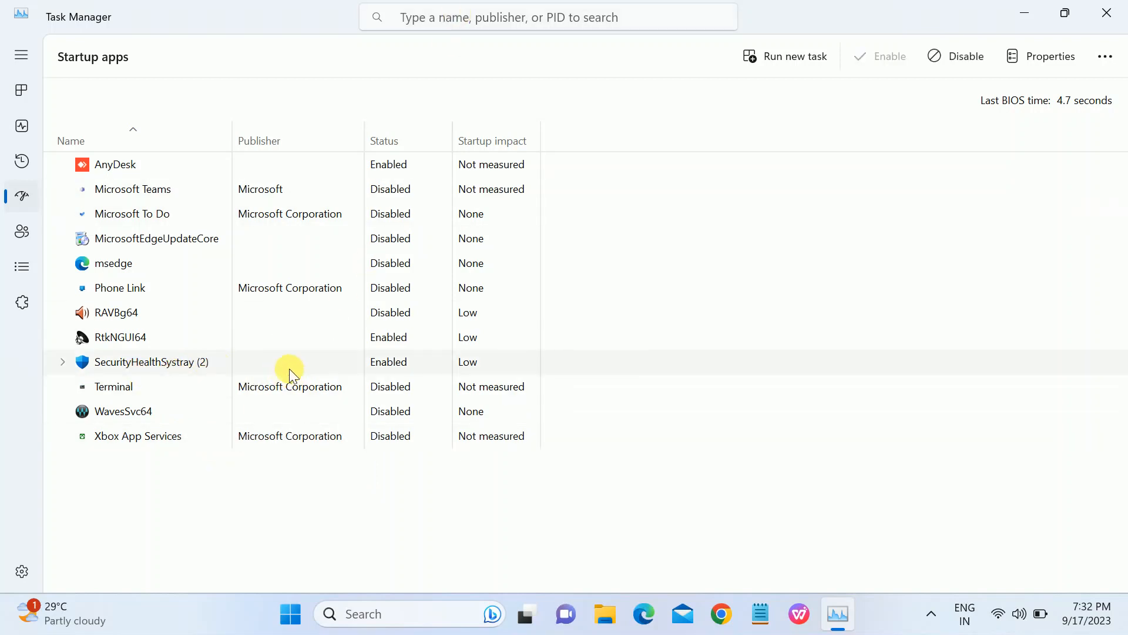
click(246, 333)
right_click(245, 329)
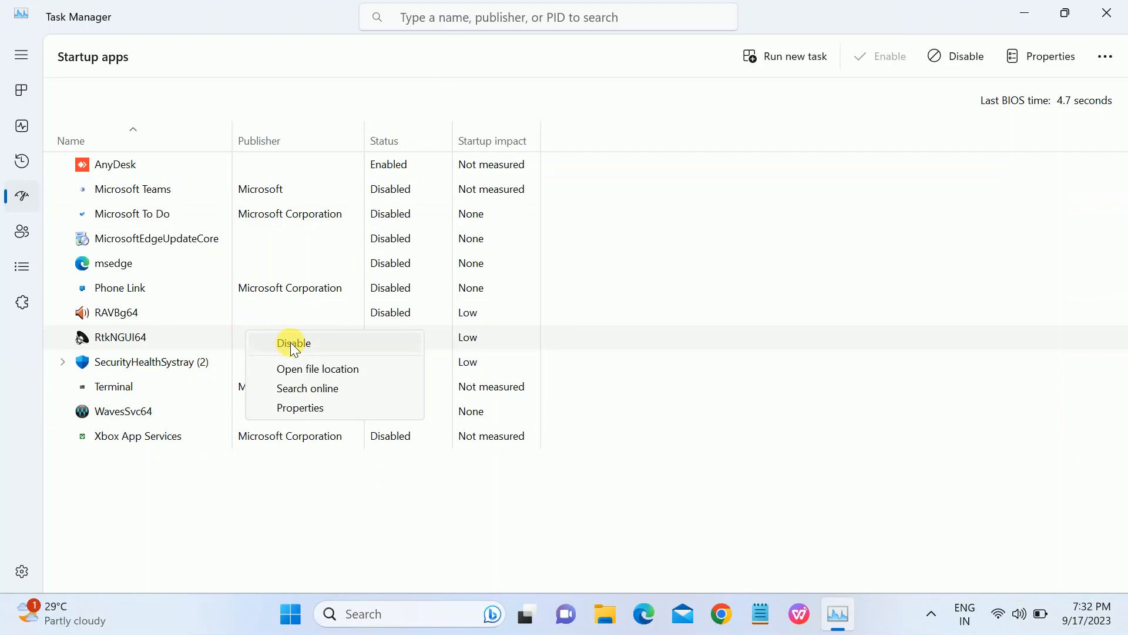
click(290, 342)
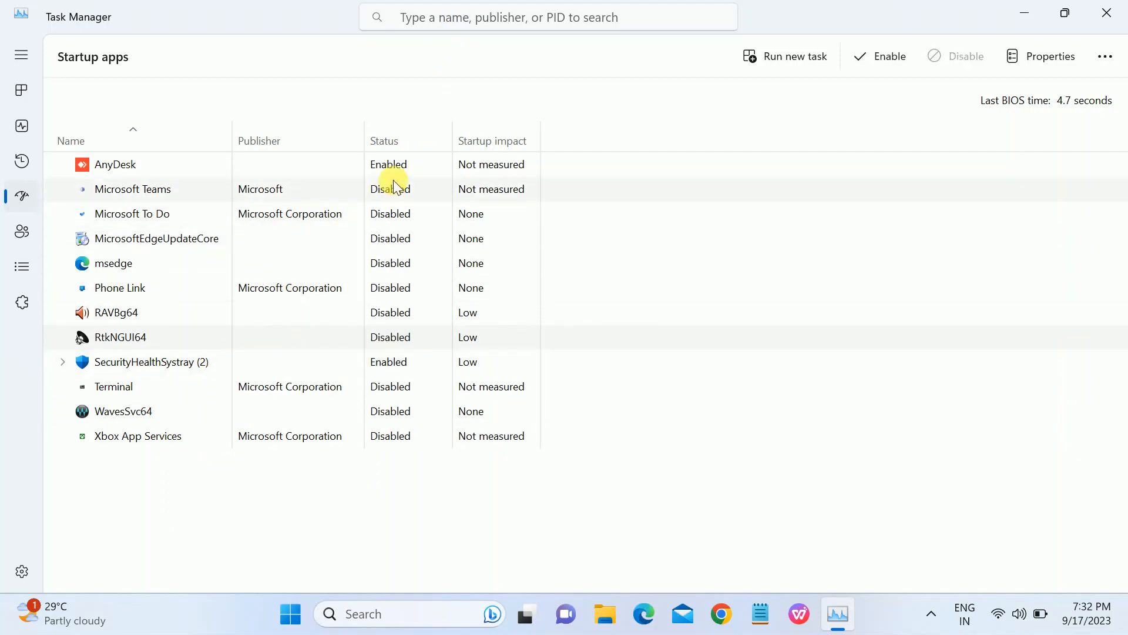
Disable the AnyDesk startup entry and check which items are grouped under SecurityHealthSystray.
right_click(244, 171)
click(279, 181)
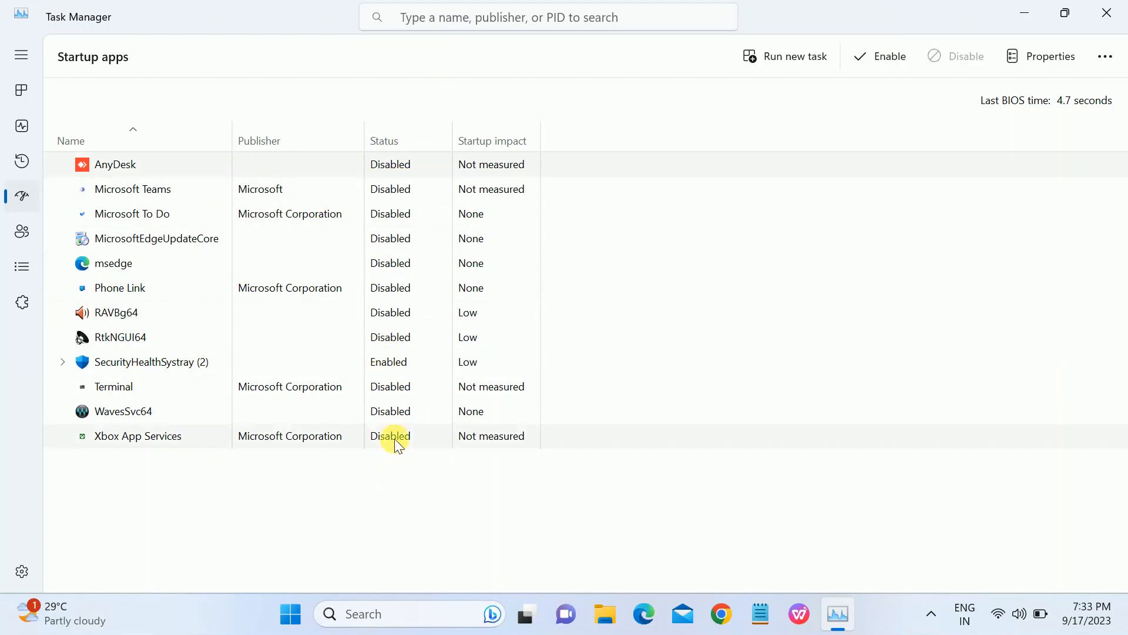
click(159, 364)
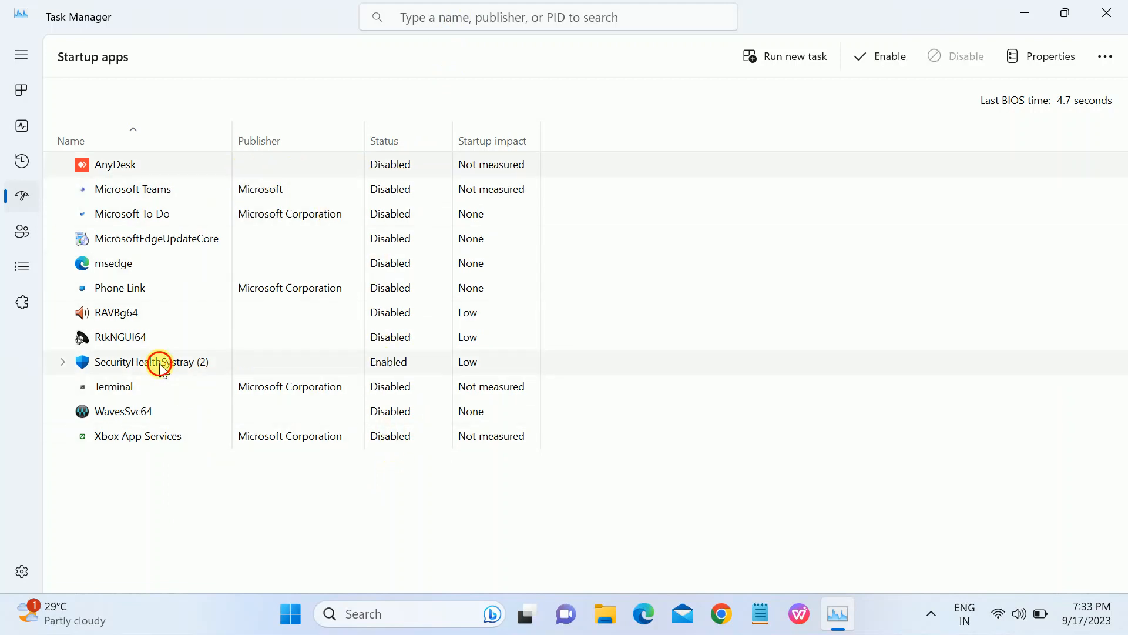
click(63, 361)
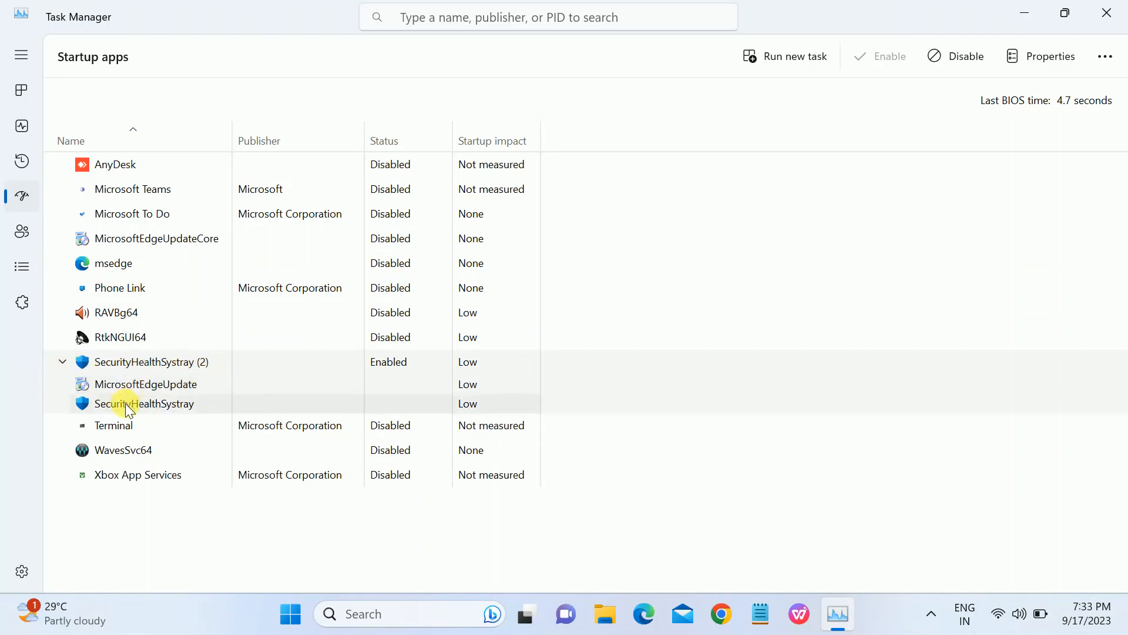
click(63, 361)
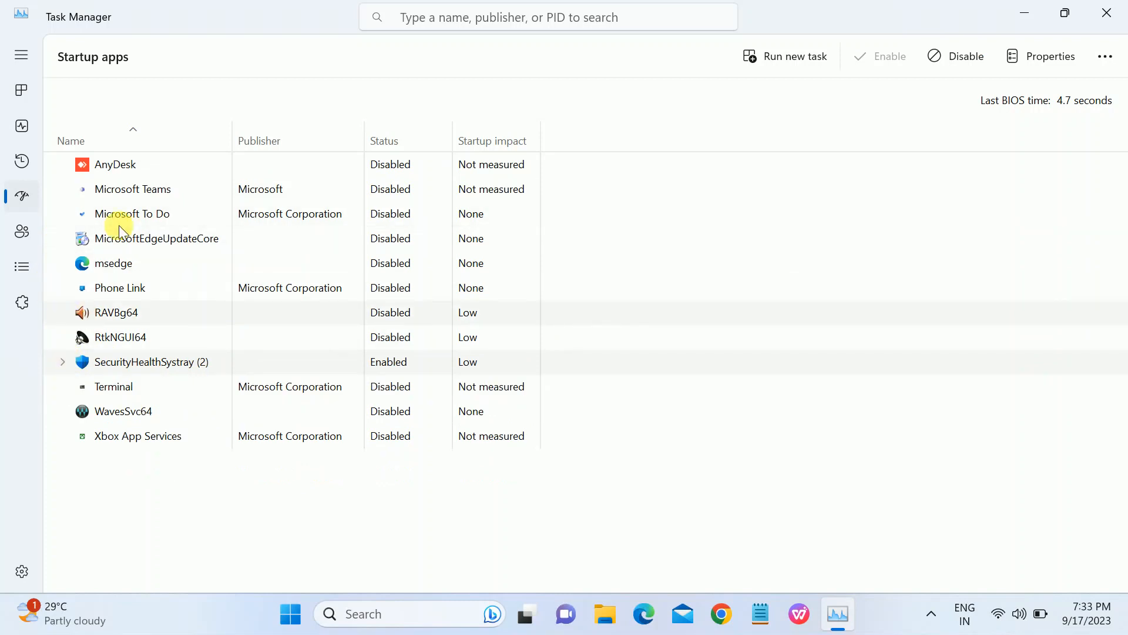
View the computer's memory performance and close Task Manager.
click(22, 127)
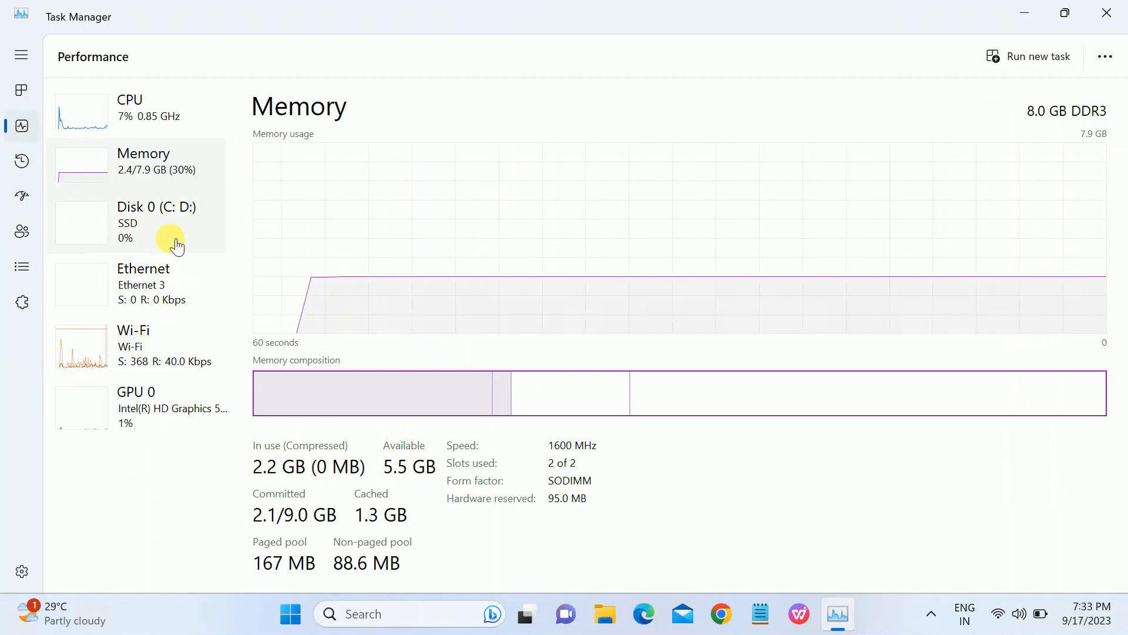
click(1102, 13)
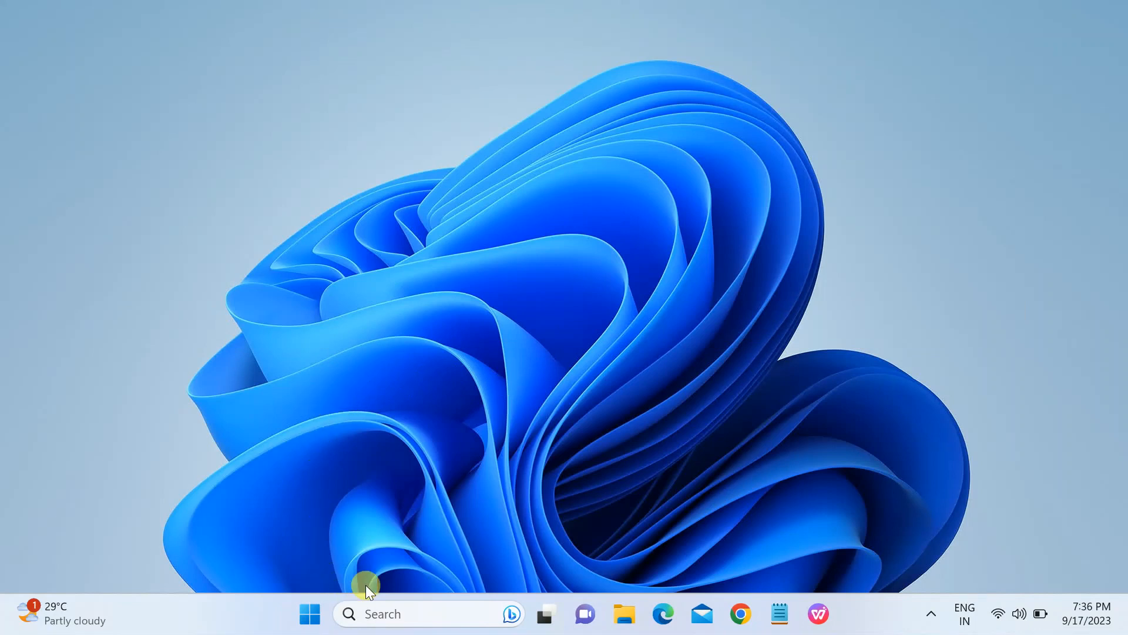
Open Device Manager and show the properties of the Standard SATA AHCI Controller under IDE ATA/ATAPI controllers.
right_click(320, 614)
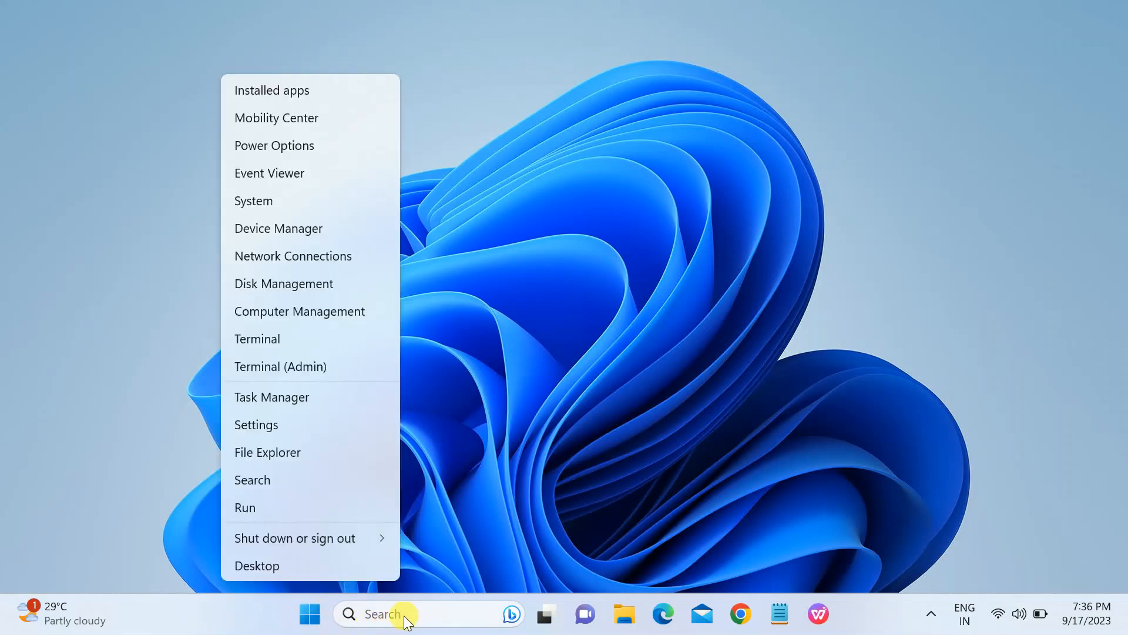
click(282, 228)
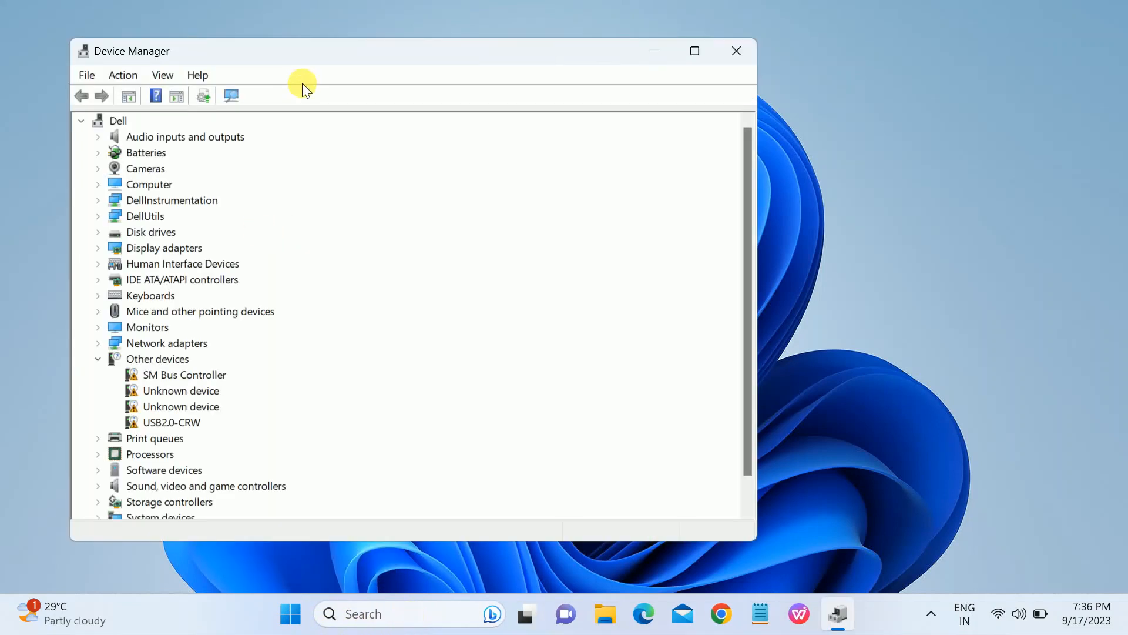
drag(326, 59, 421, 86)
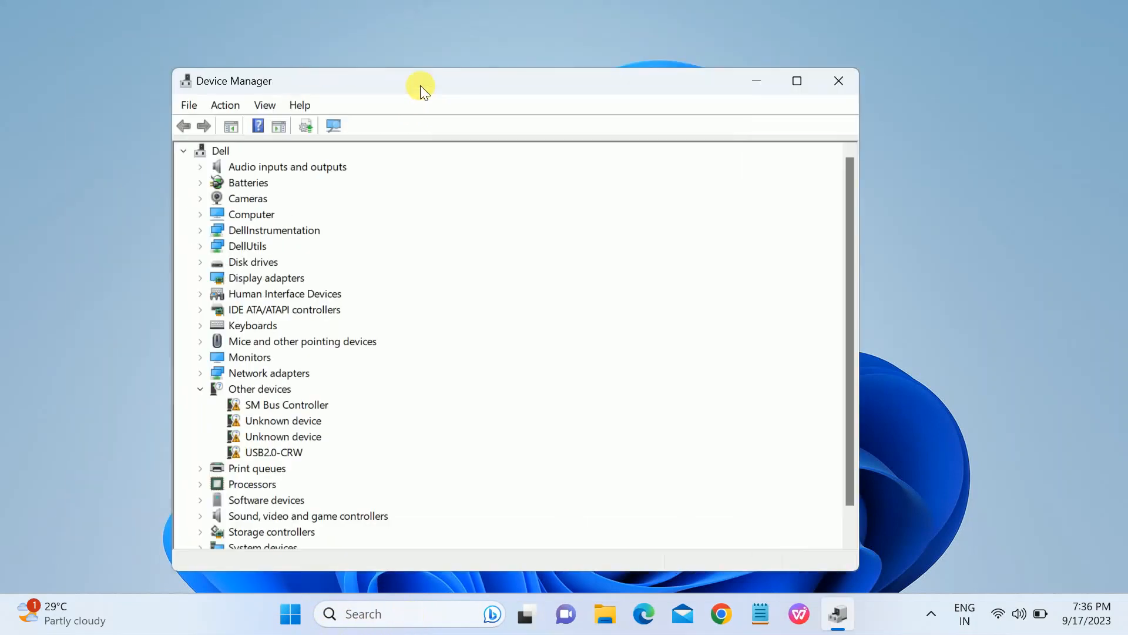
click(200, 310)
click(278, 327)
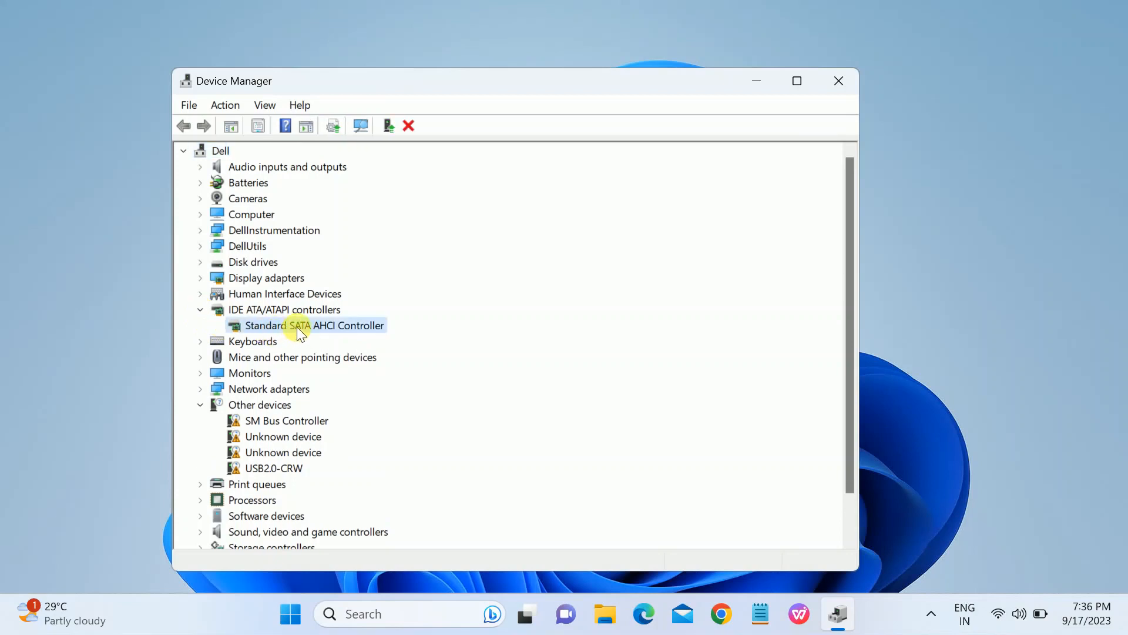
right_click(298, 328)
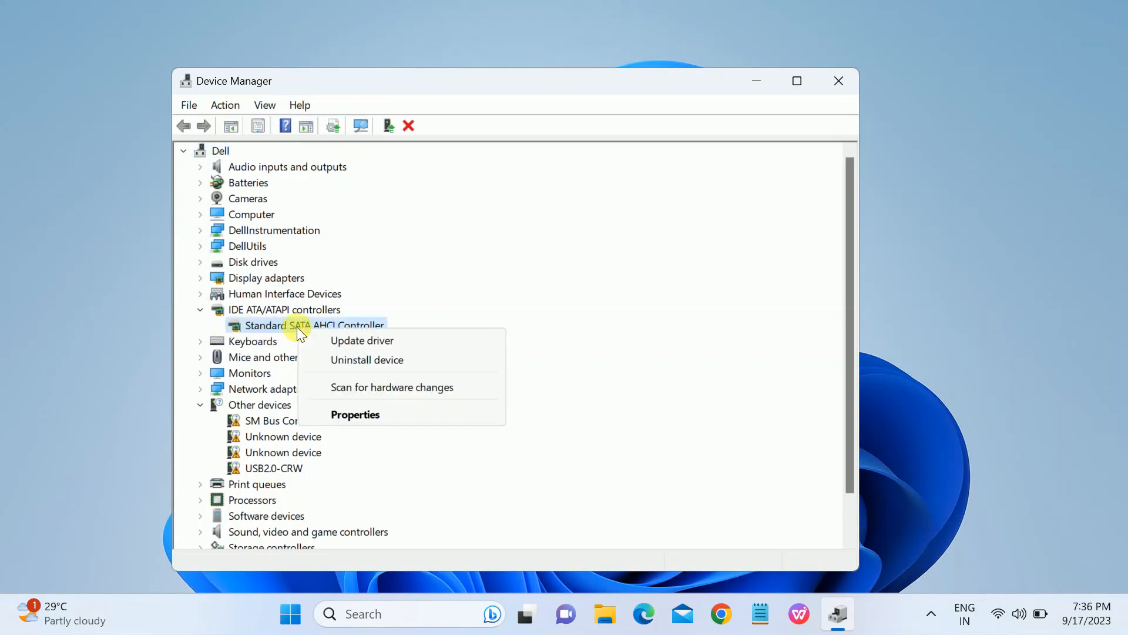
click(348, 412)
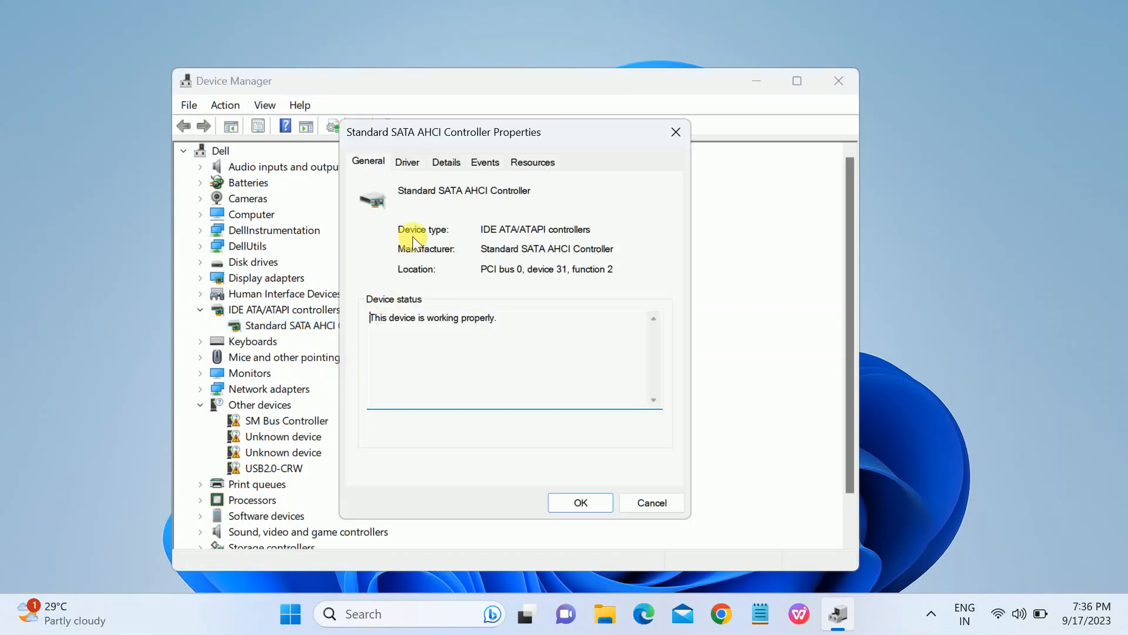
Display the controller's Device instance path property and copy its value.
click(448, 165)
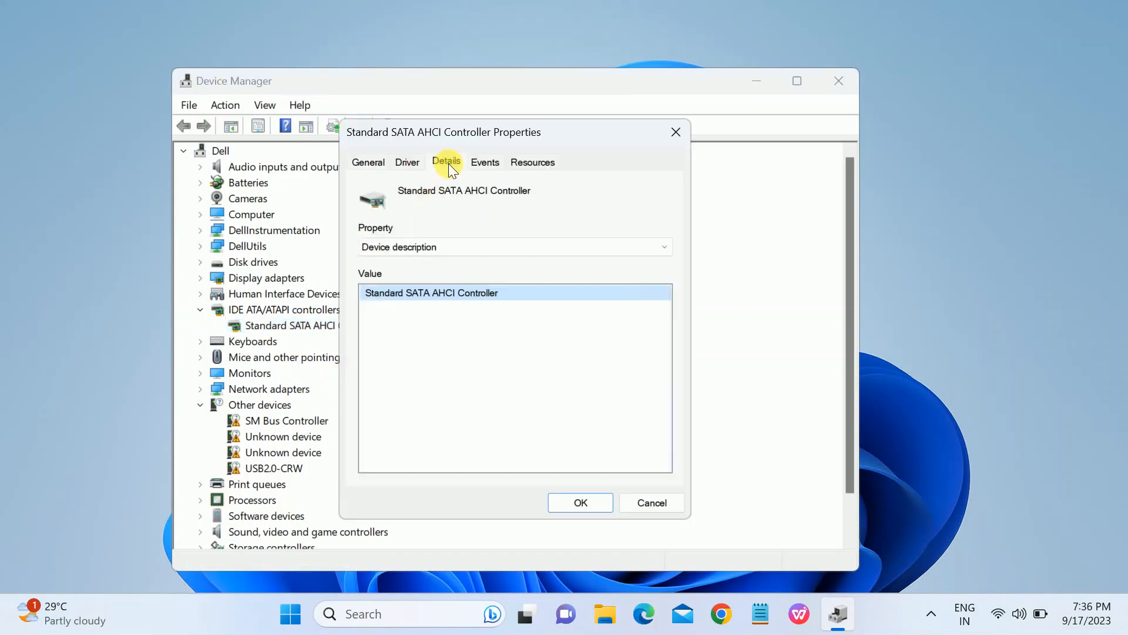
click(431, 250)
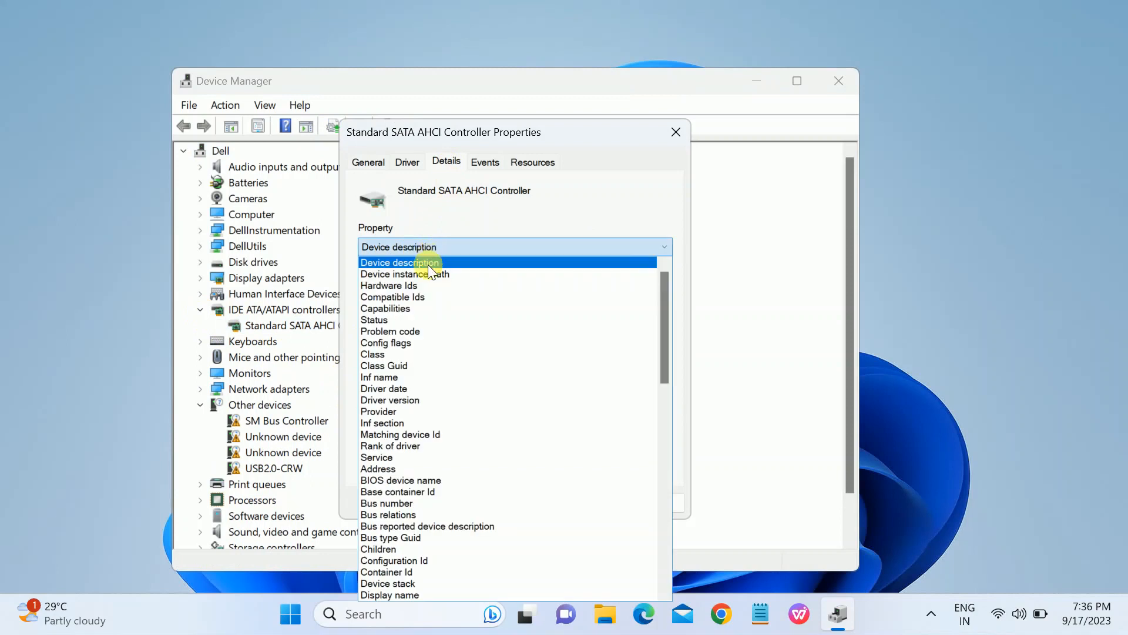
click(410, 273)
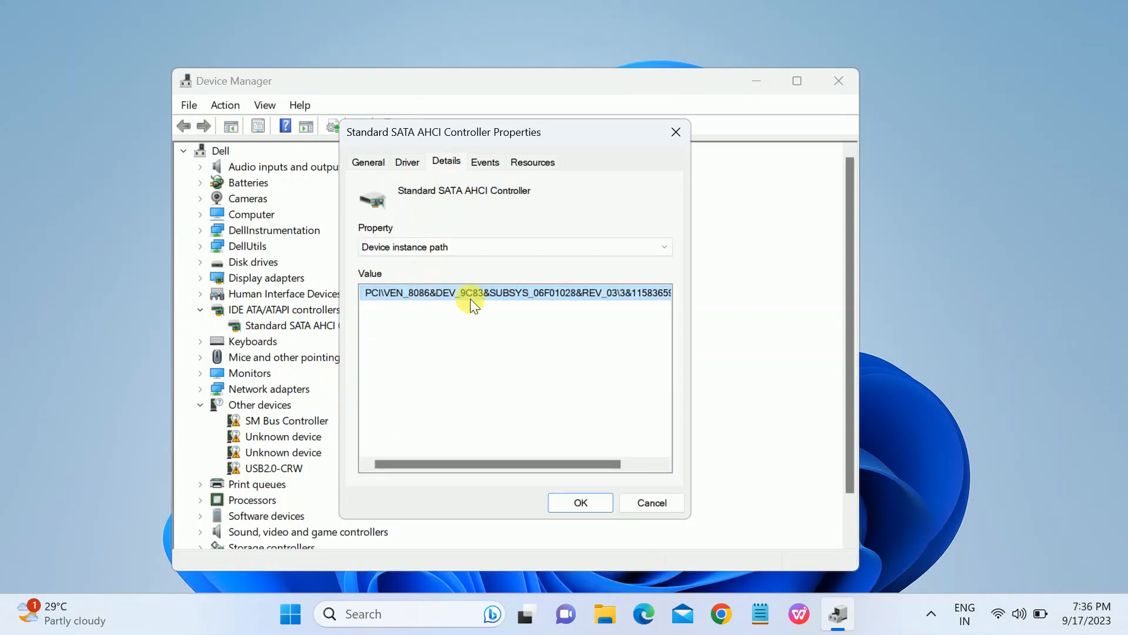
drag(464, 466, 417, 468)
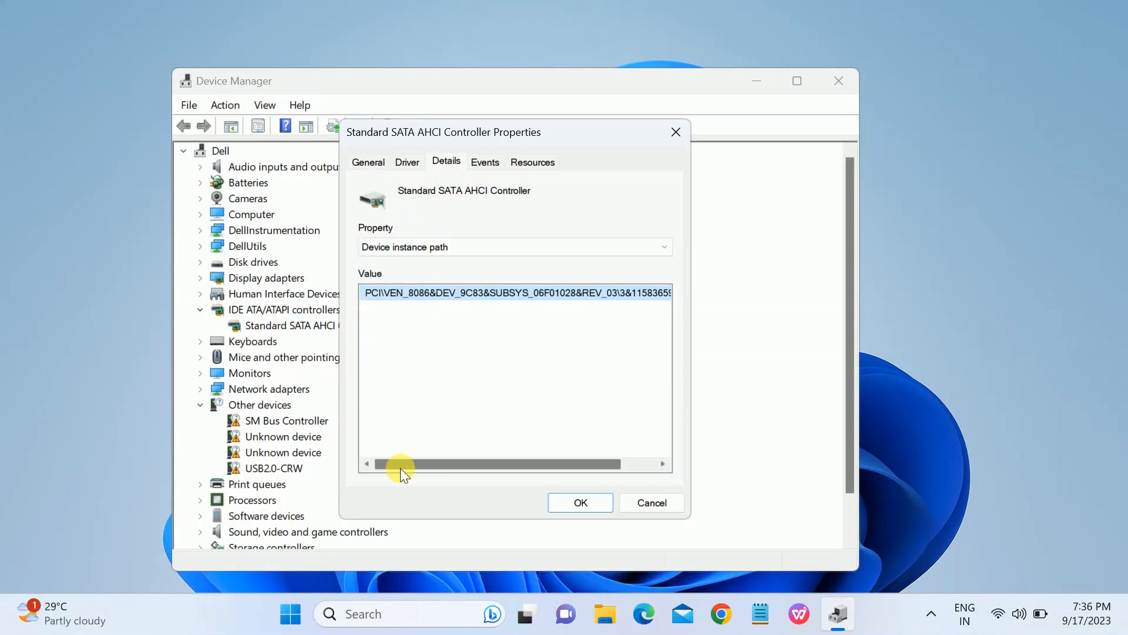
right_click(443, 292)
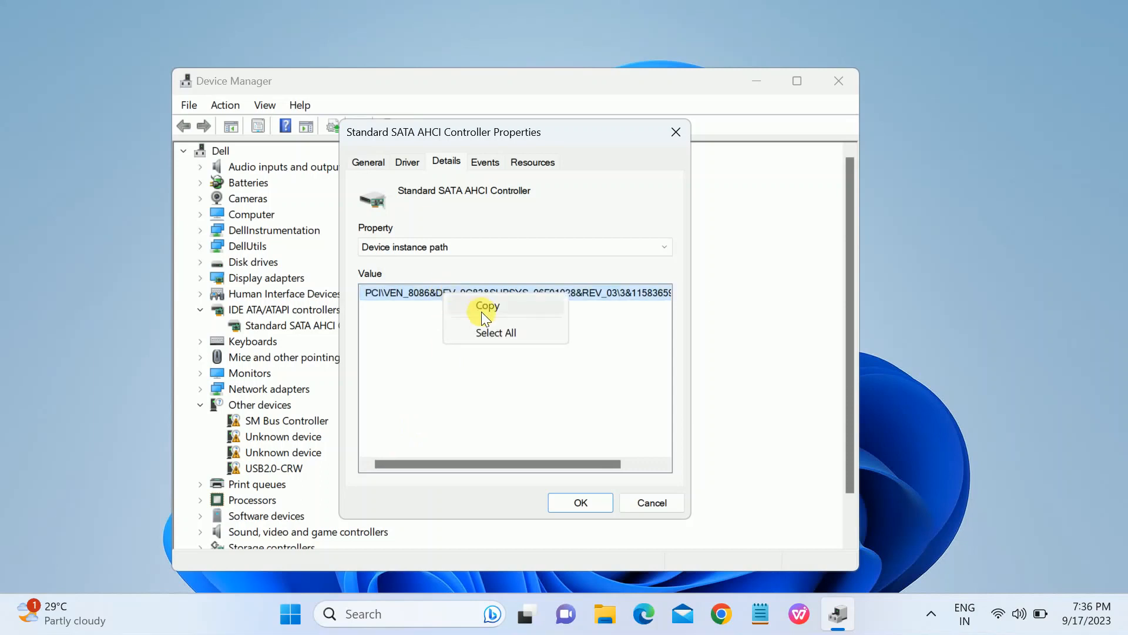
click(481, 312)
Paste the copied device instance path into an empty Notepad document and minimize Notepad.
click(761, 614)
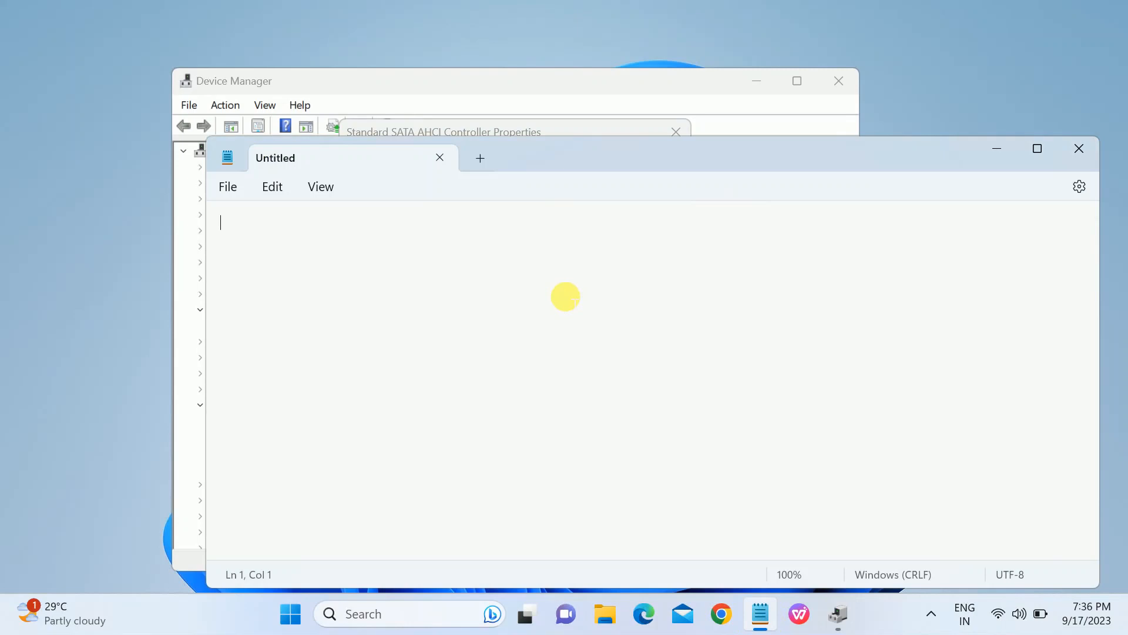
key(ctrl+v)
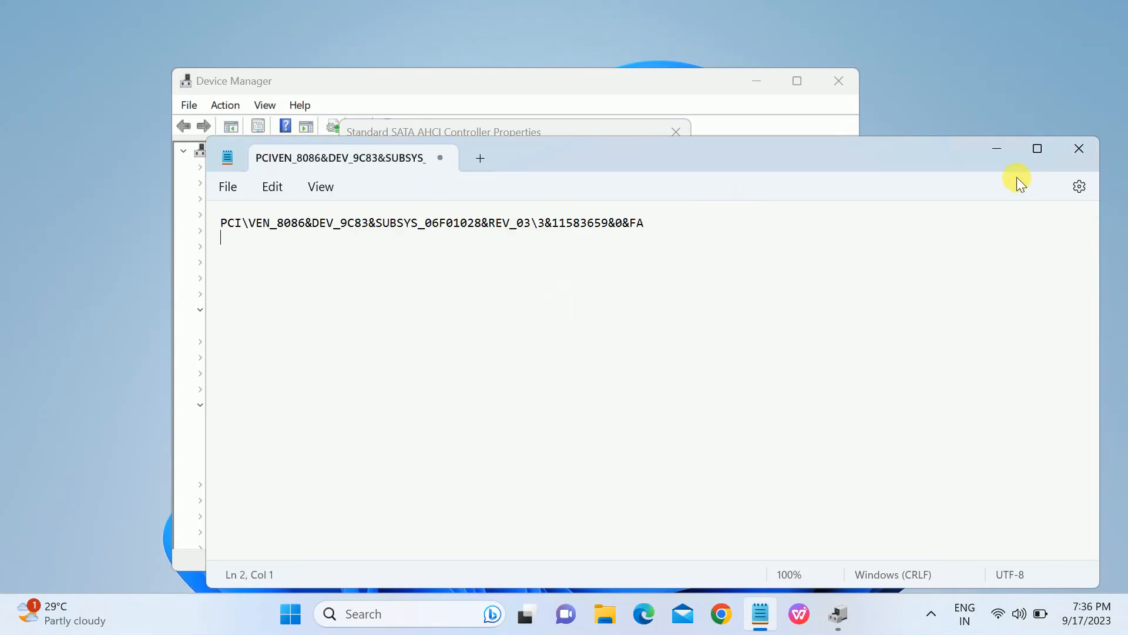
click(999, 151)
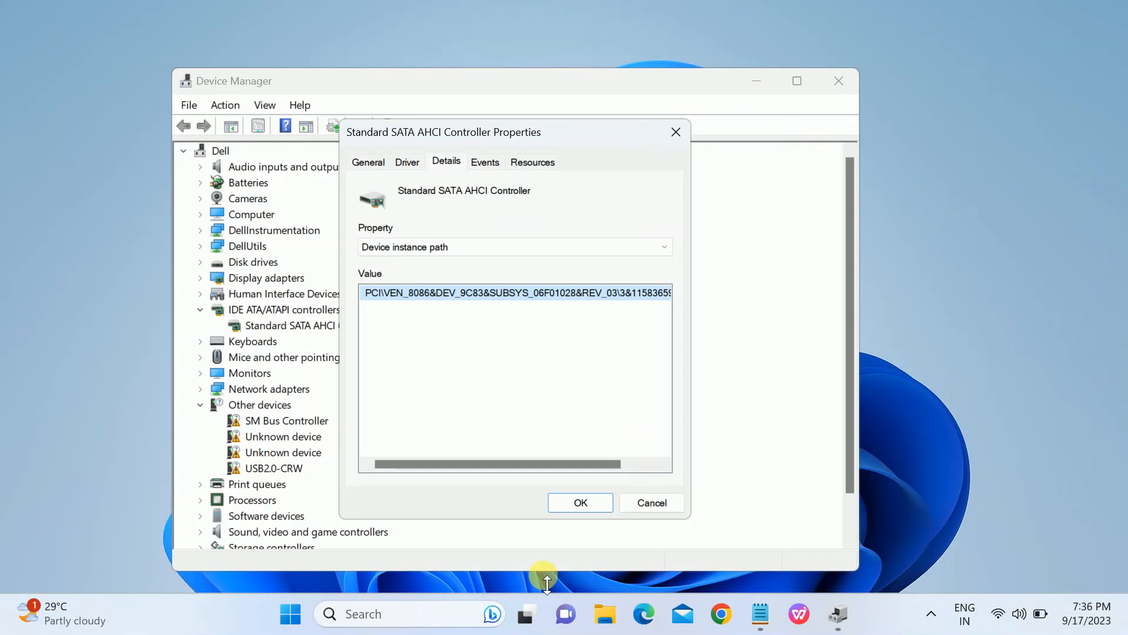
Search Windows for Registry Editor and open it.
click(402, 612)
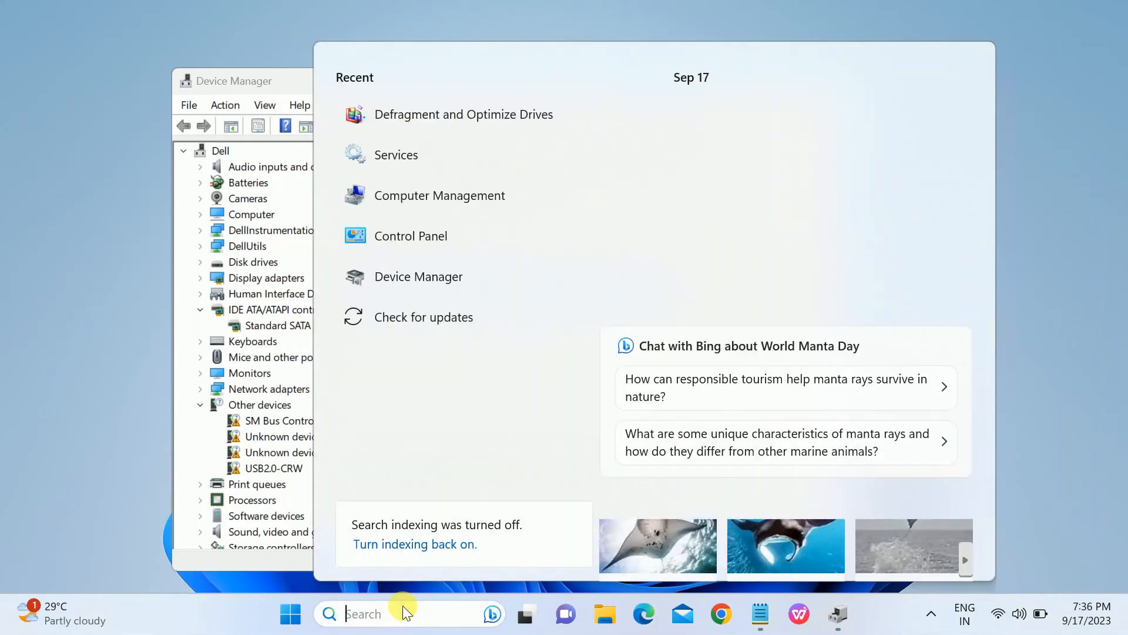
text(regi)
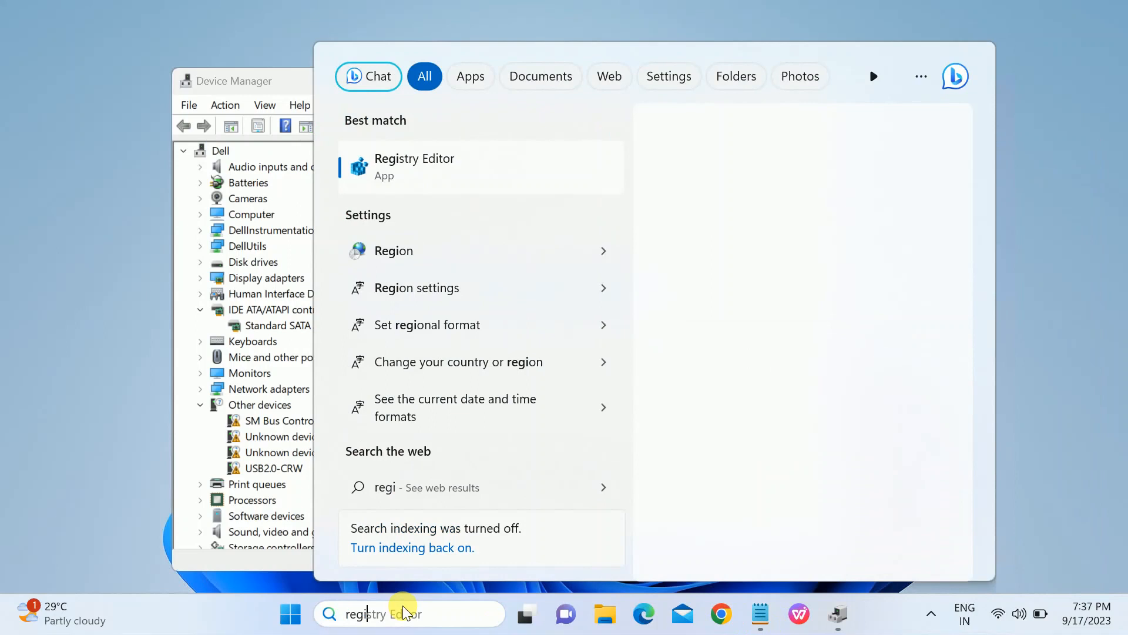
click(709, 321)
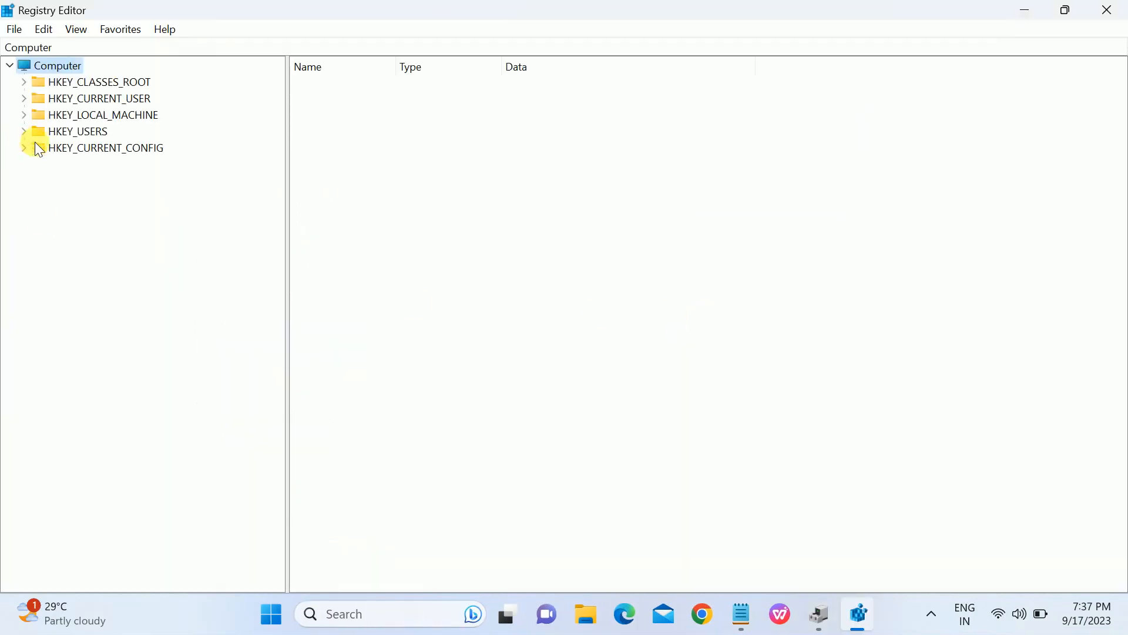
Expand HKEY_LOCAL_MACHINE\SYSTEM\CurrentControlSet\Enum\PCI and widen the key tree to show the full subkey names.
double_click(74, 118)
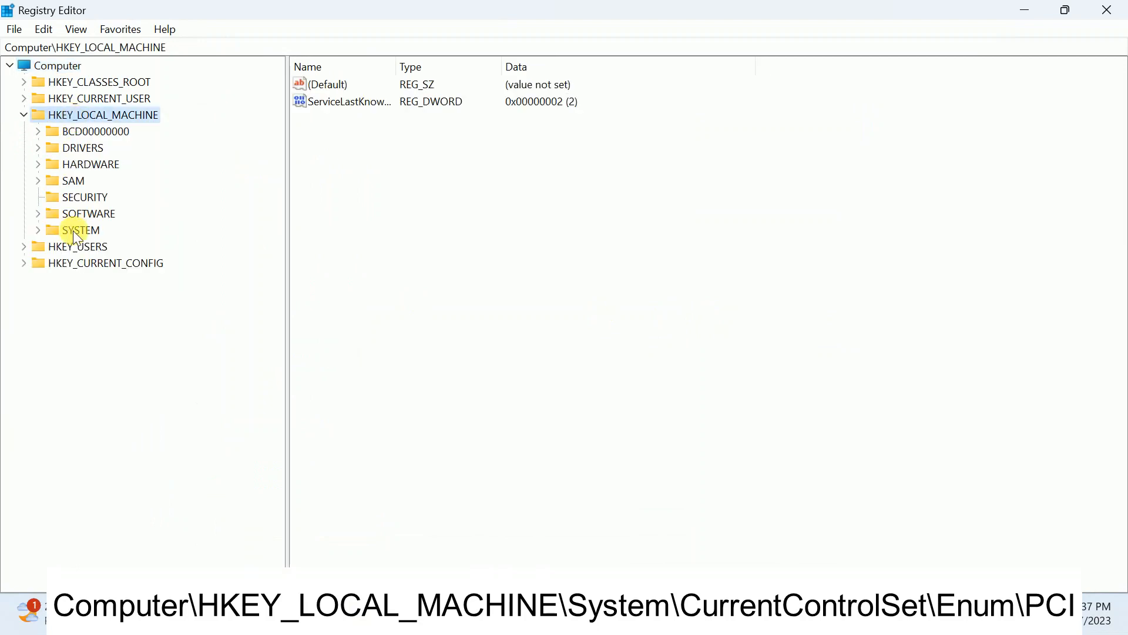
double_click(73, 230)
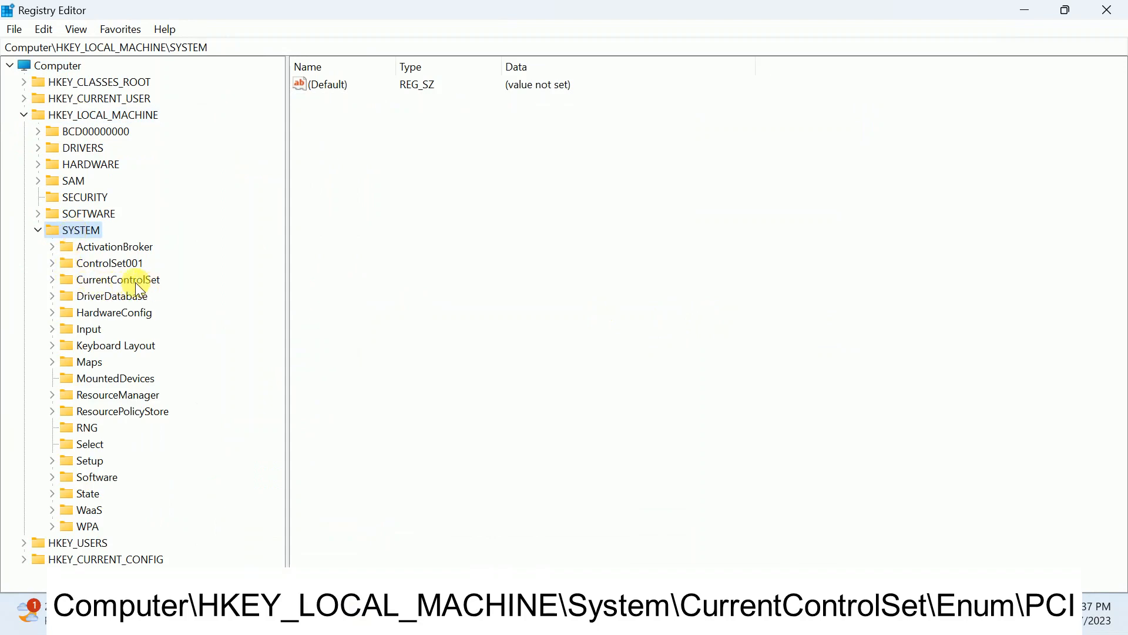
double_click(114, 277)
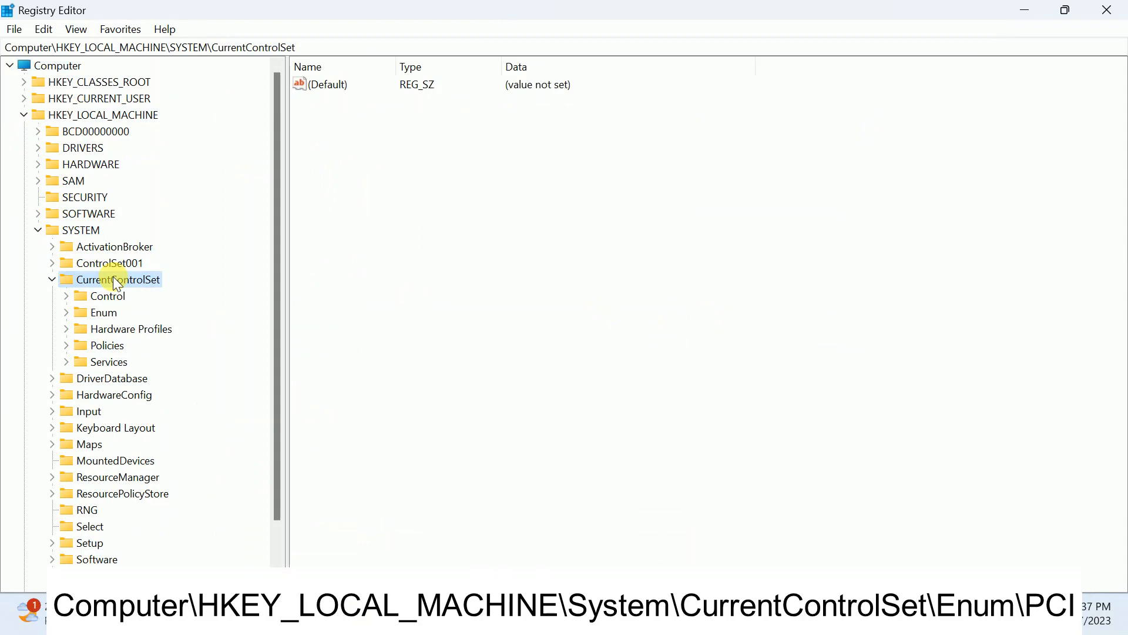
double_click(101, 315)
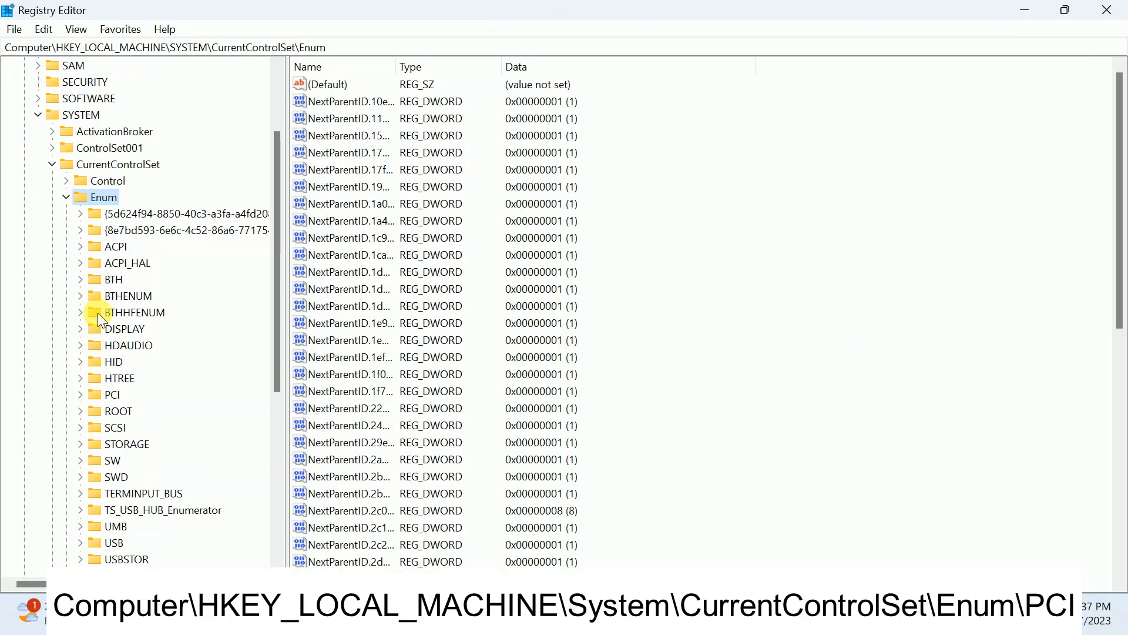
double_click(97, 393)
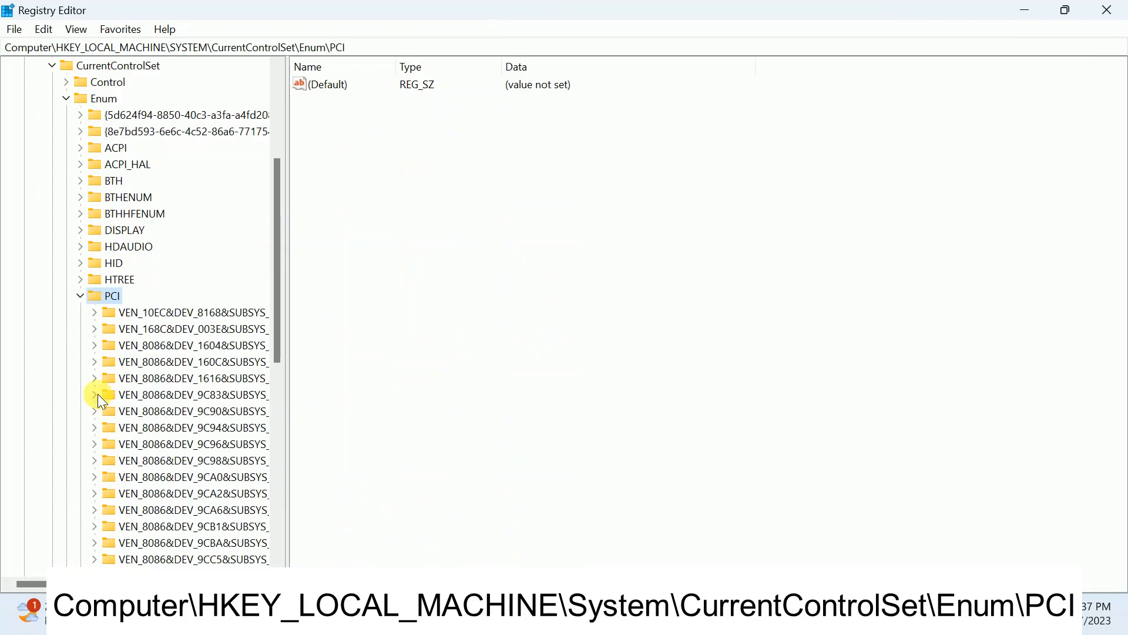
drag(302, 403, 414, 389)
drag(426, 336, 393, 379)
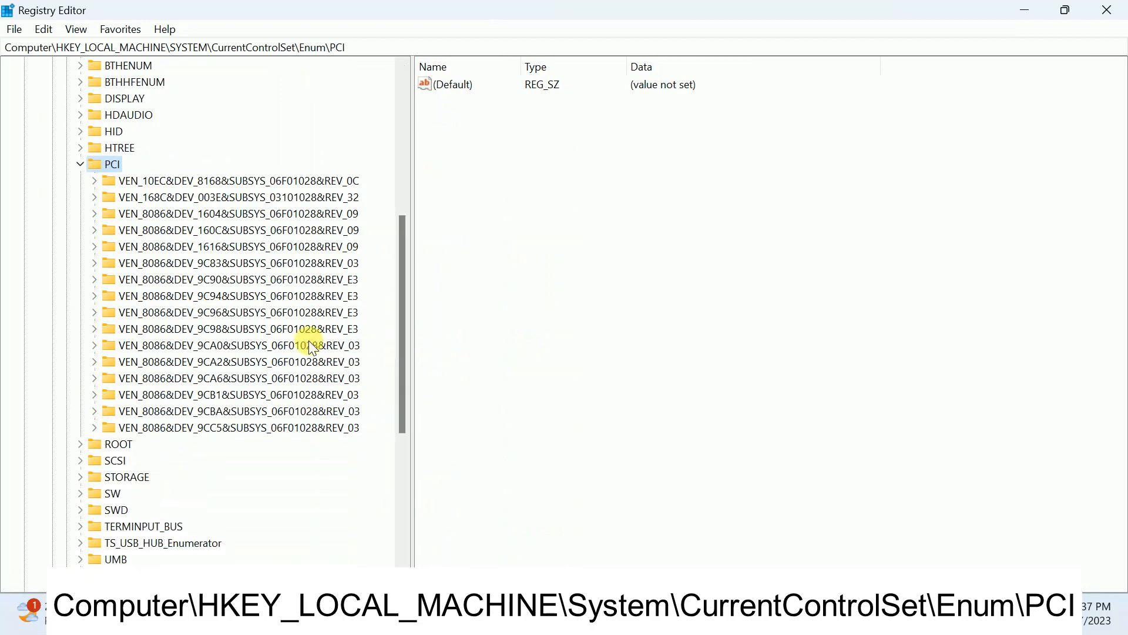
Compare the path saved in Notepad with the PCI subkeys and select VEN_8086&DEV_9C83&SUBSYS_06F01028&REV_03 in Registry Editor.
click(742, 614)
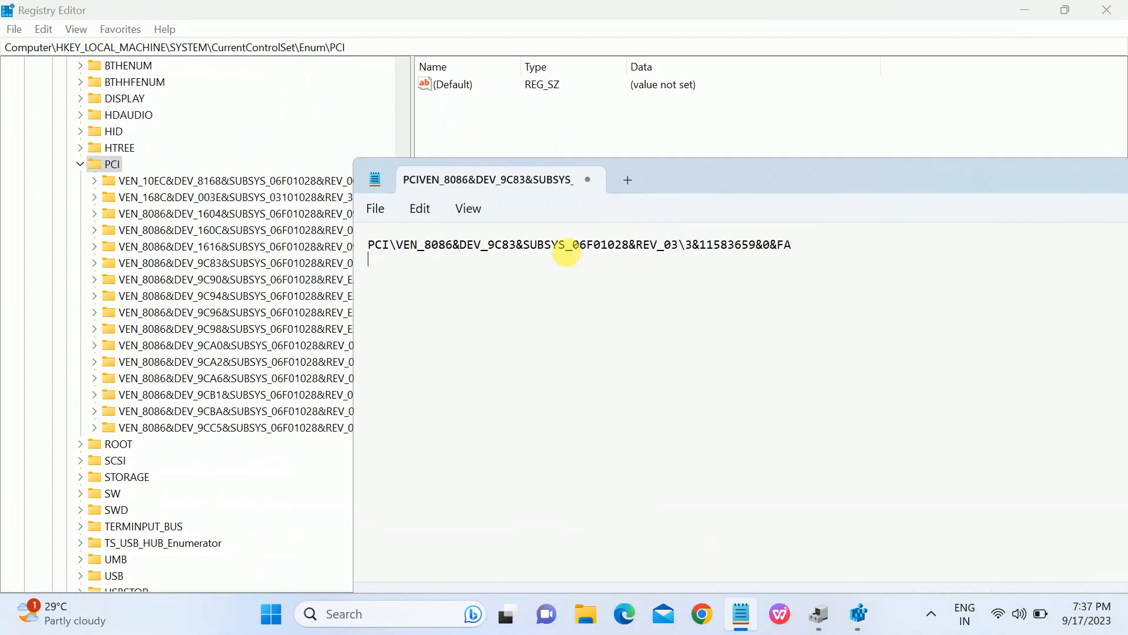
drag(659, 184, 786, 187)
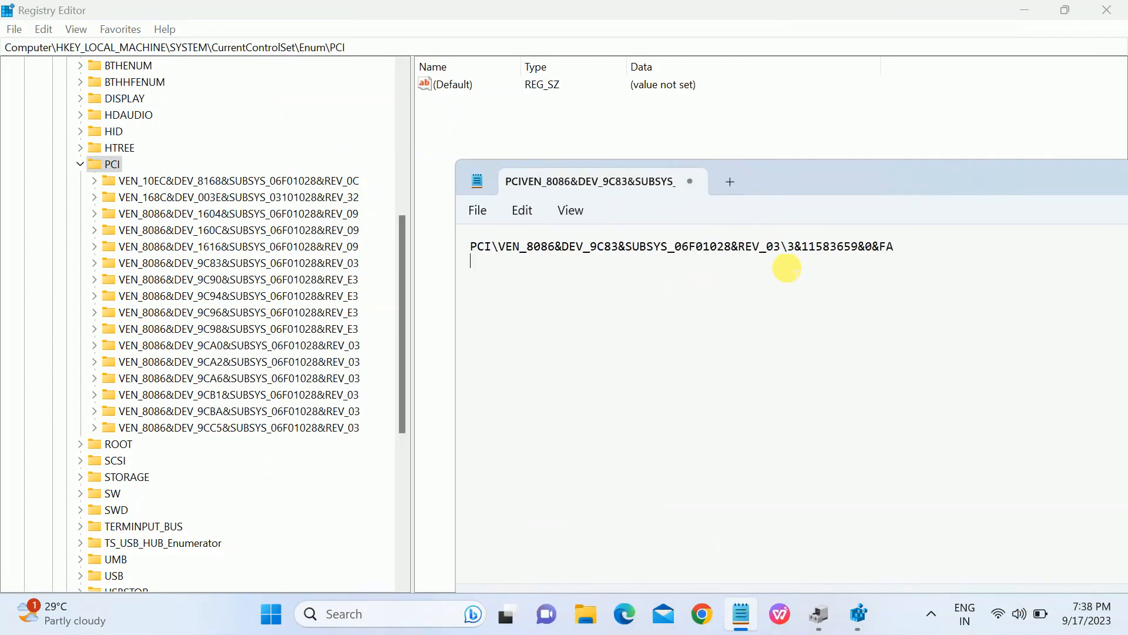
drag(473, 246, 901, 247)
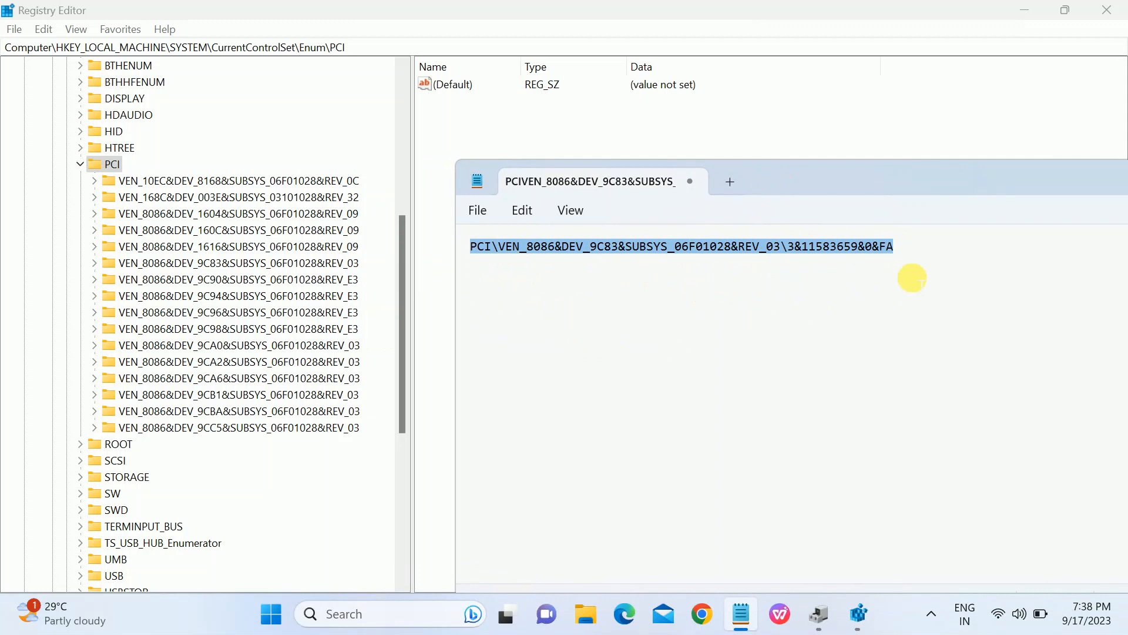
click(915, 268)
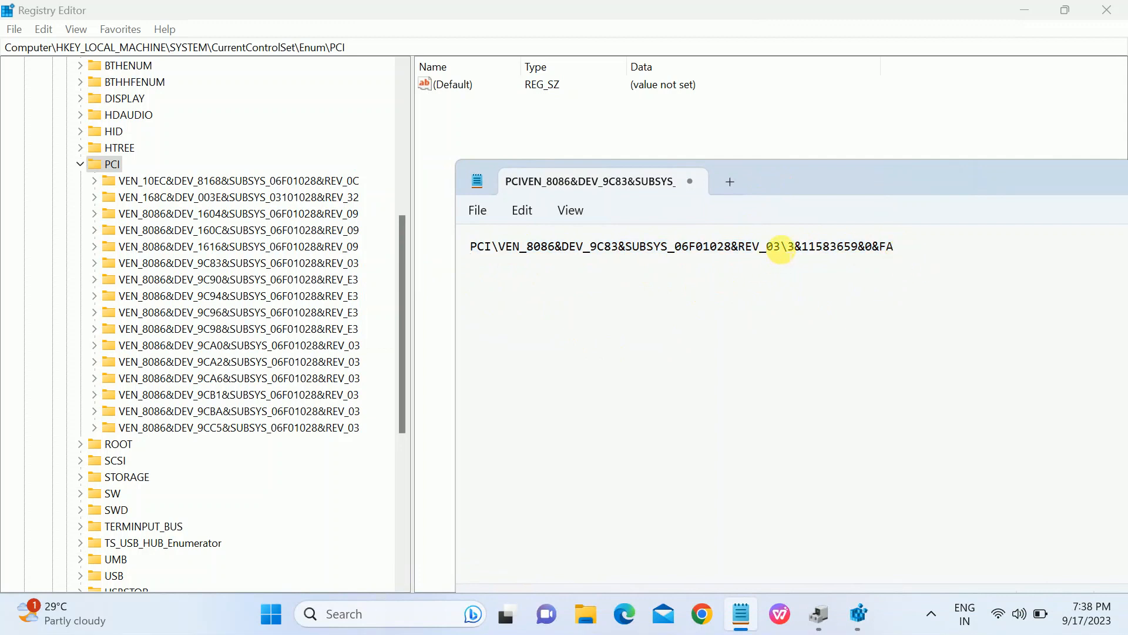
drag(779, 248, 675, 247)
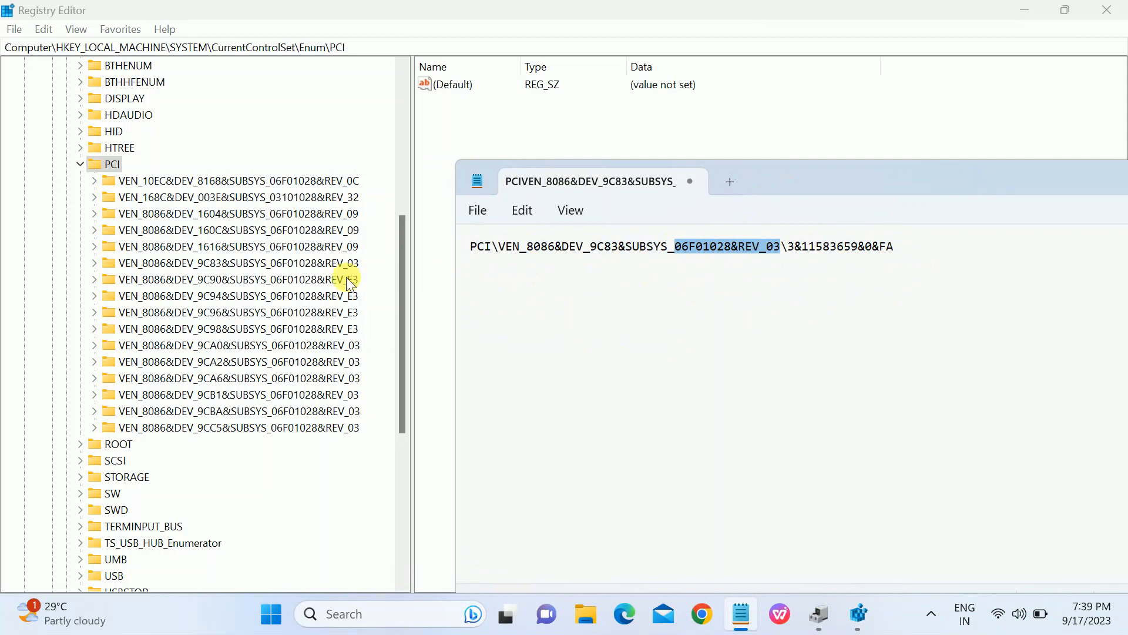
click(330, 261)
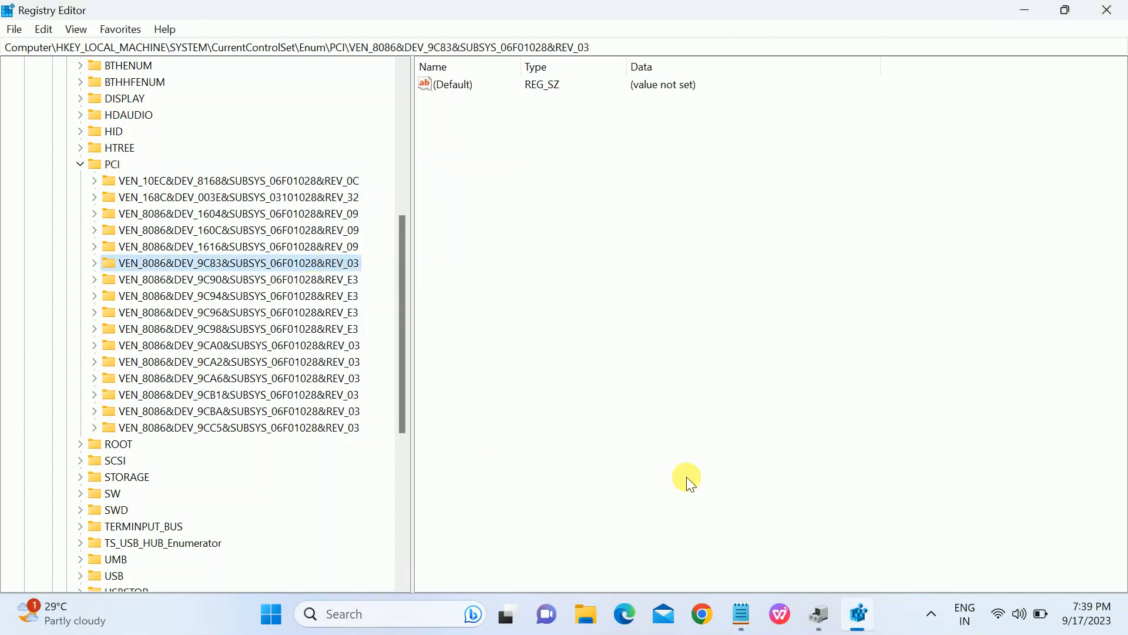
Compare the full device instance path saved in Notepad with the selected PCI subkey in Registry Editor.
click(741, 613)
click(522, 247)
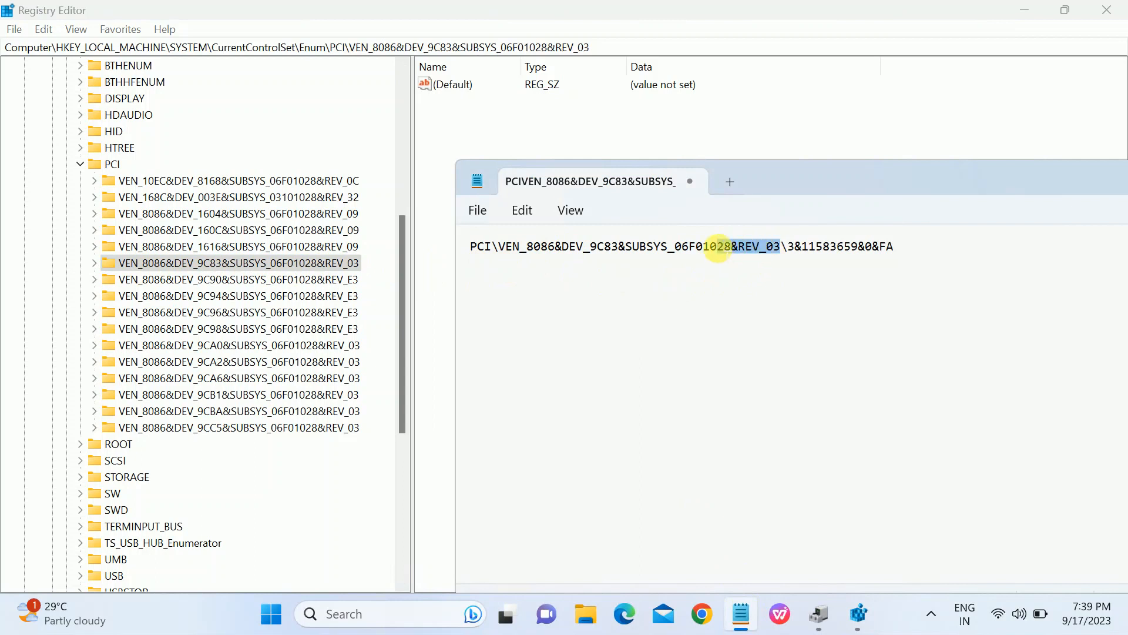
drag(470, 245, 902, 245)
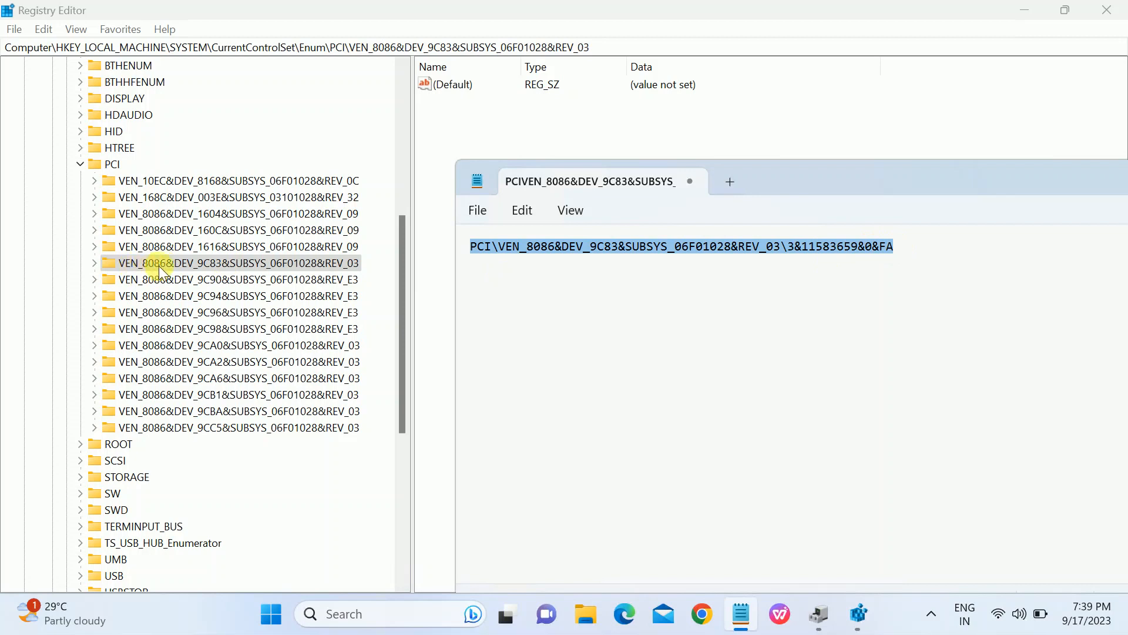
Expand VEN_8086&DEV_9C83&SUBSYS_06F01028&REV_03 through 3&11583659&0&FA\Device Parameters\Interrupt Management in Registry Editor and select MessageSignaledInterruptProperties.
double_click(276, 266)
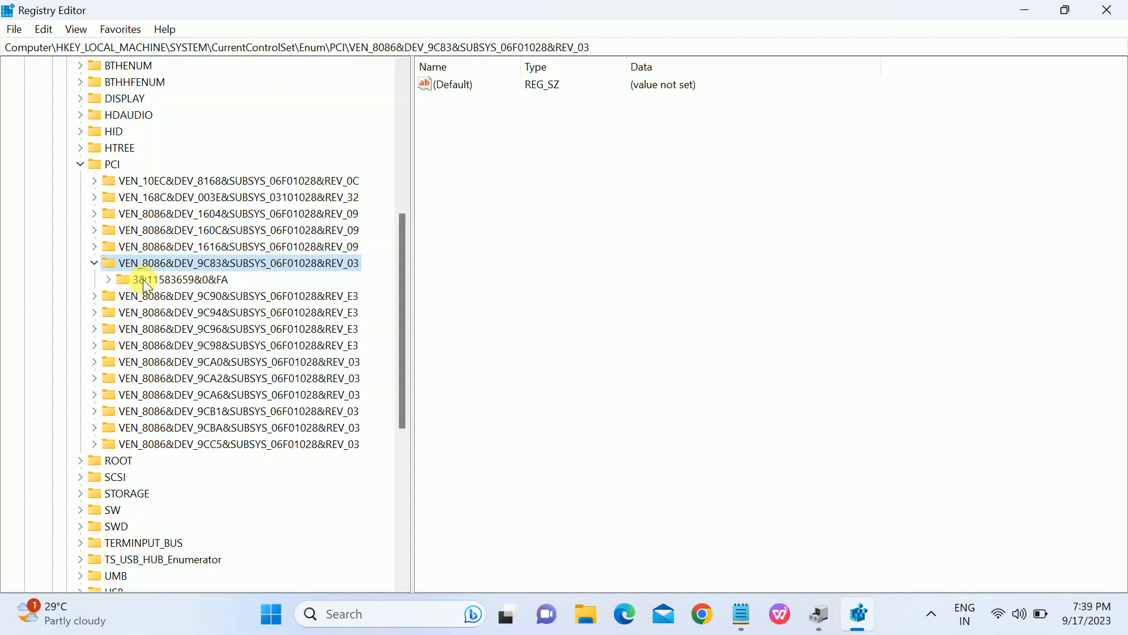
double_click(143, 280)
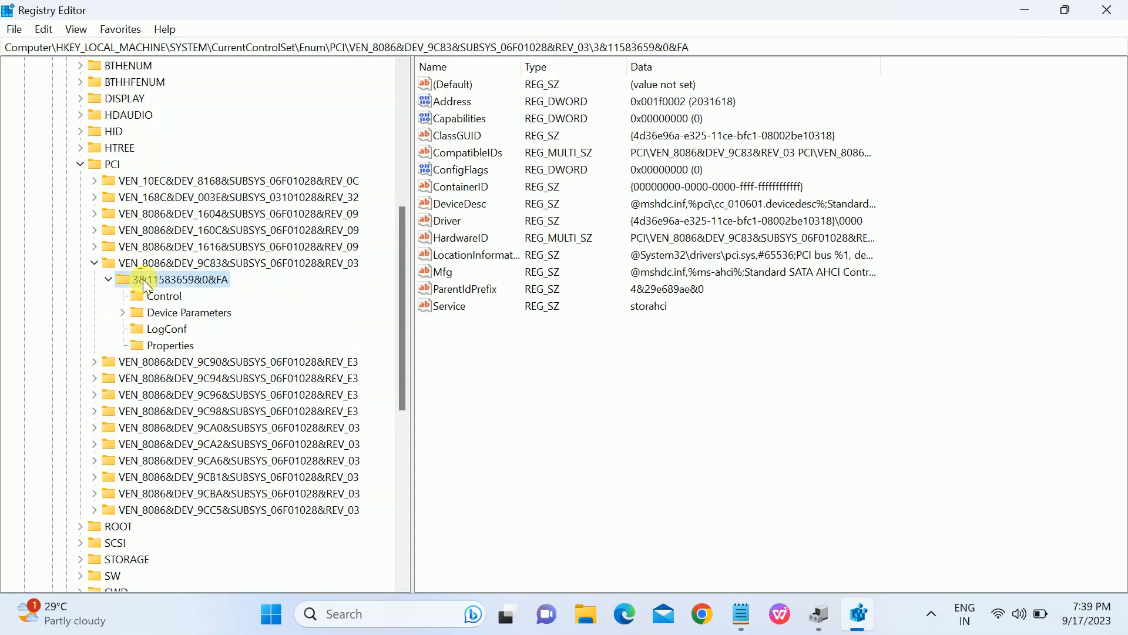
double_click(160, 315)
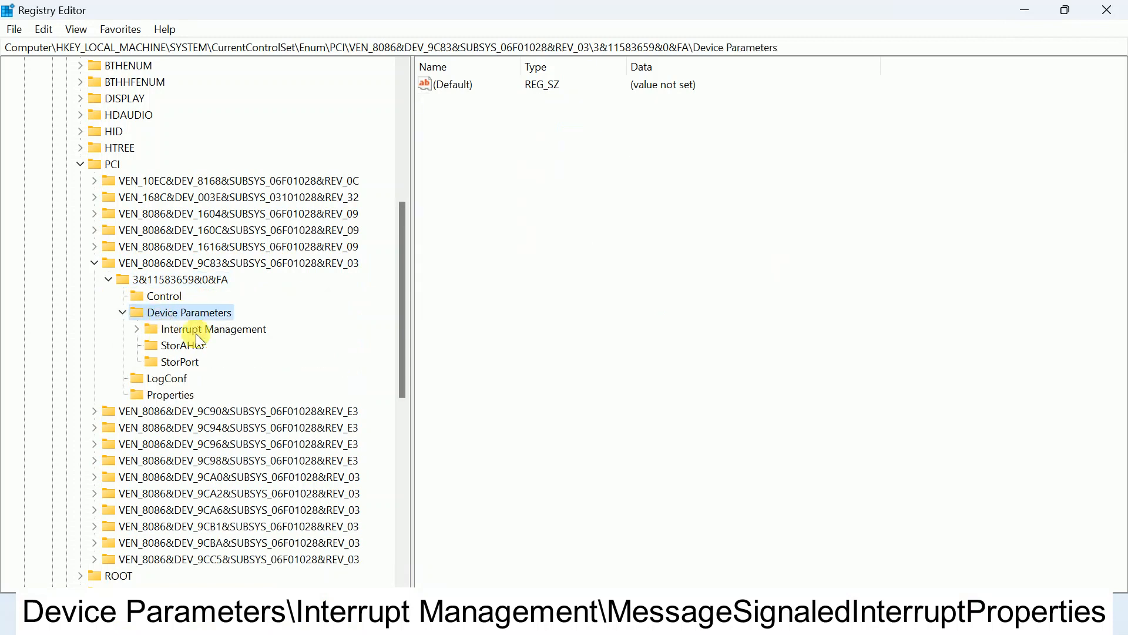
click(169, 330)
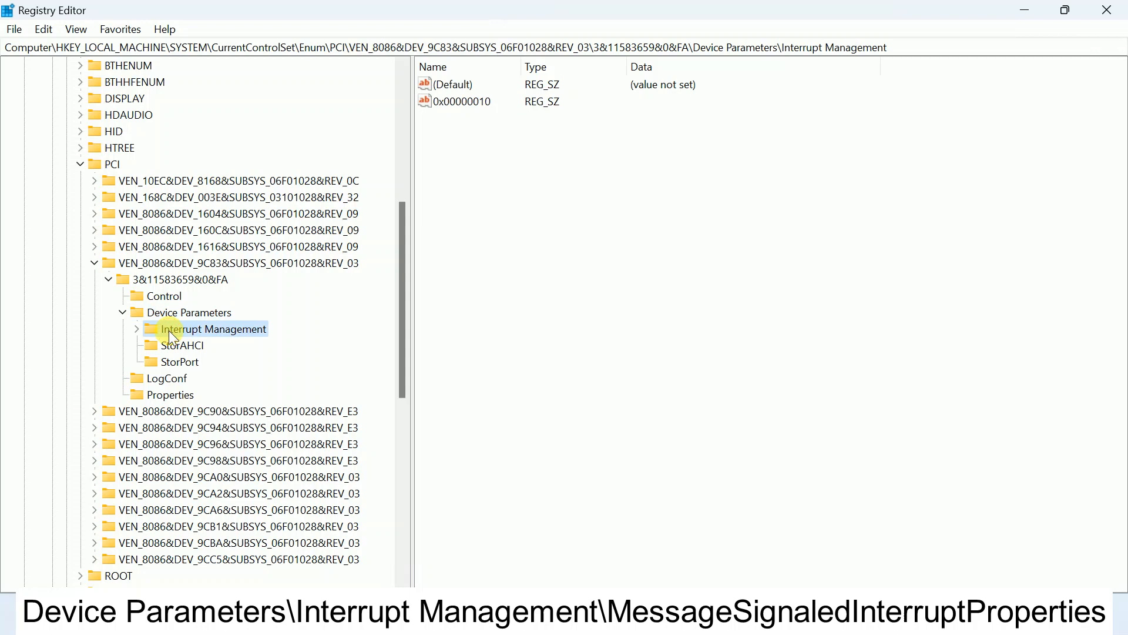
click(136, 329)
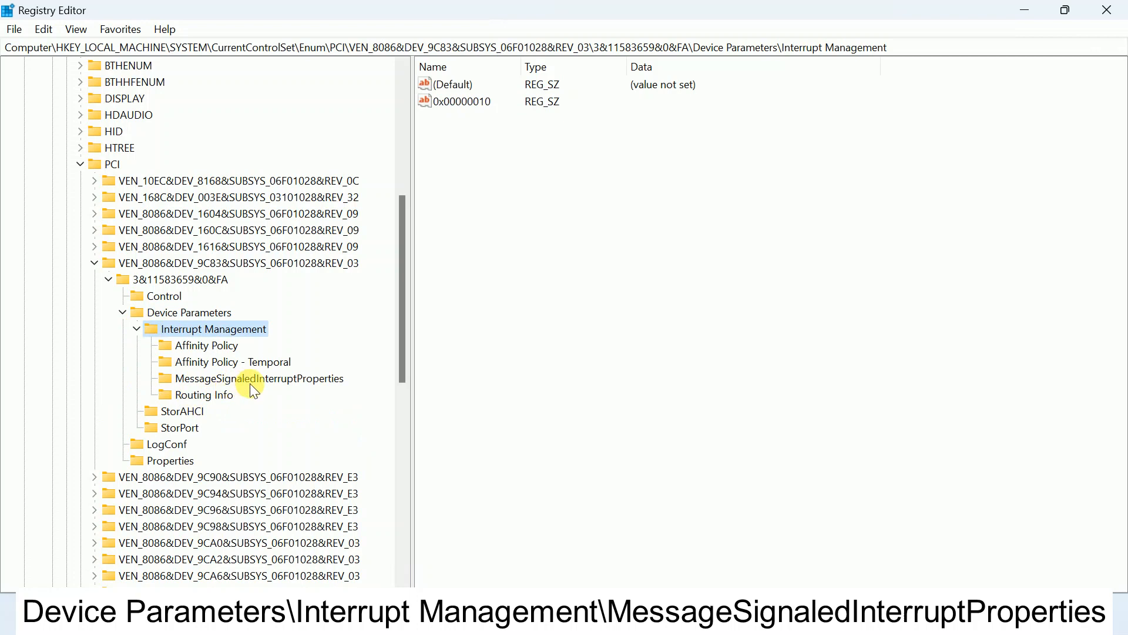
click(182, 380)
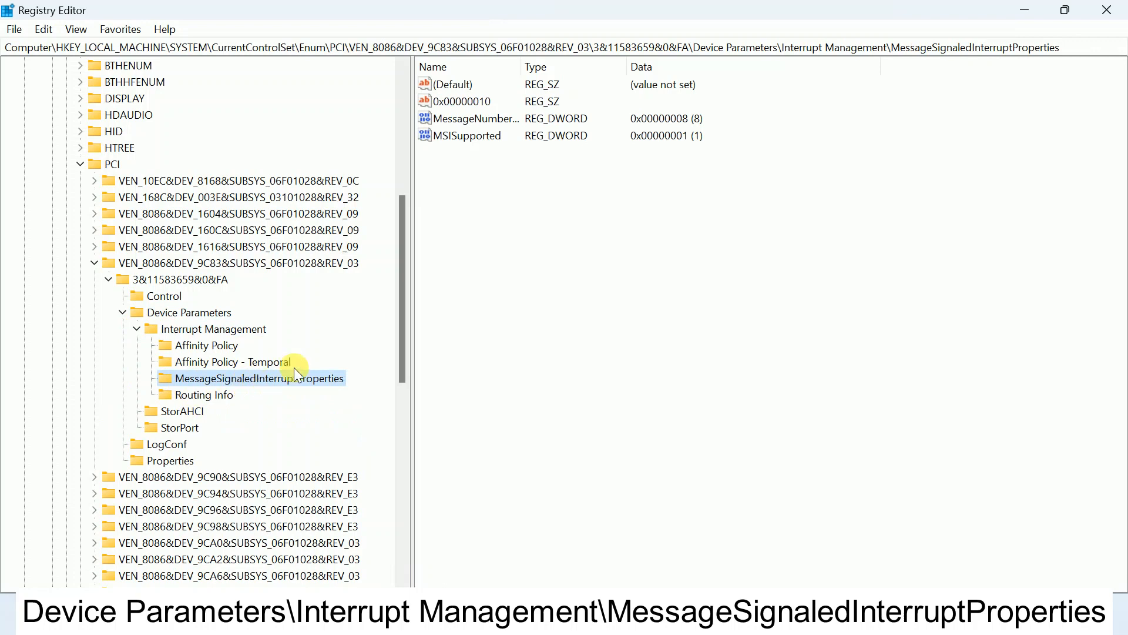
Set the MSISupported DWORD value data to 0 in the MessageSignaledInterruptProperties key.
double_click(472, 135)
drag(220, 86, 533, 203)
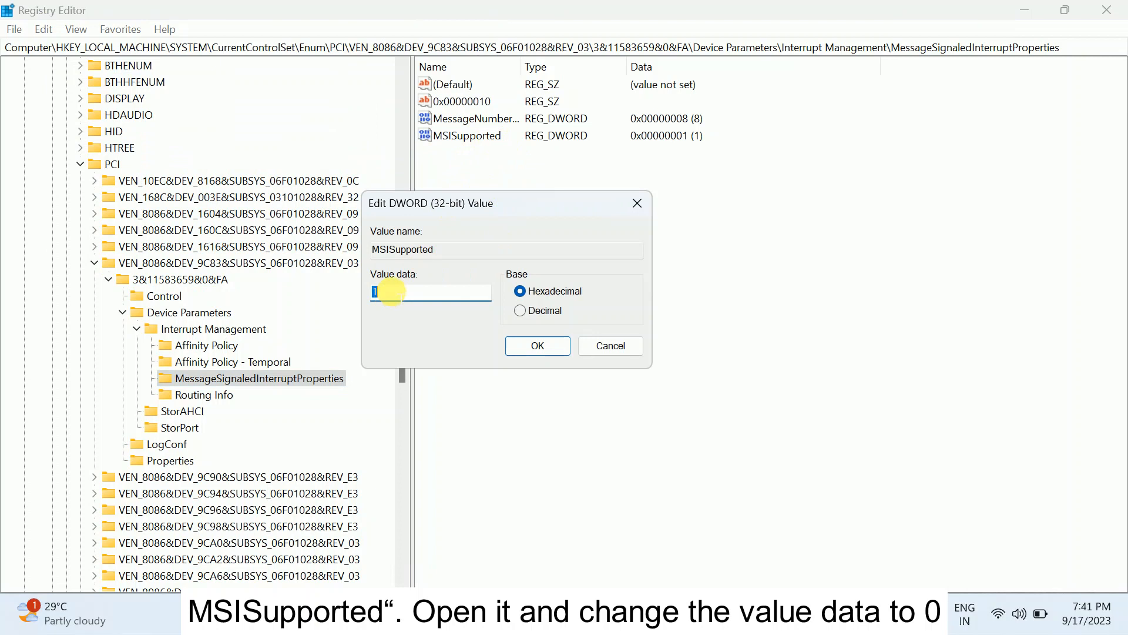
text(0)
click(536, 348)
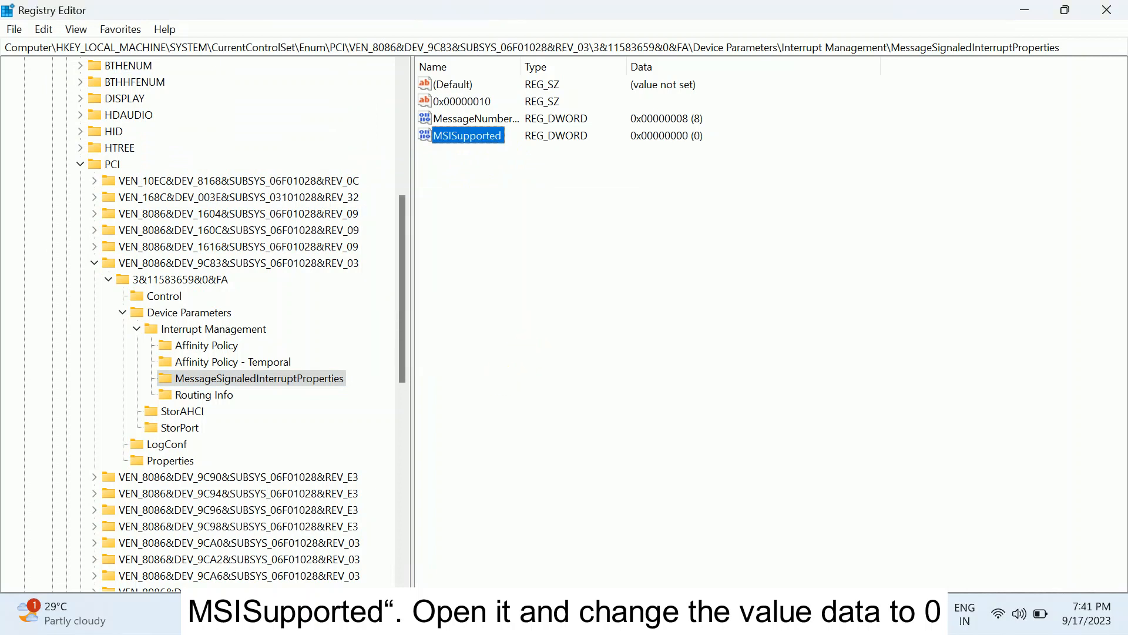
Show the Windows power options with the Restart command and dismiss them without restarting the PC.
click(271, 614)
click(789, 554)
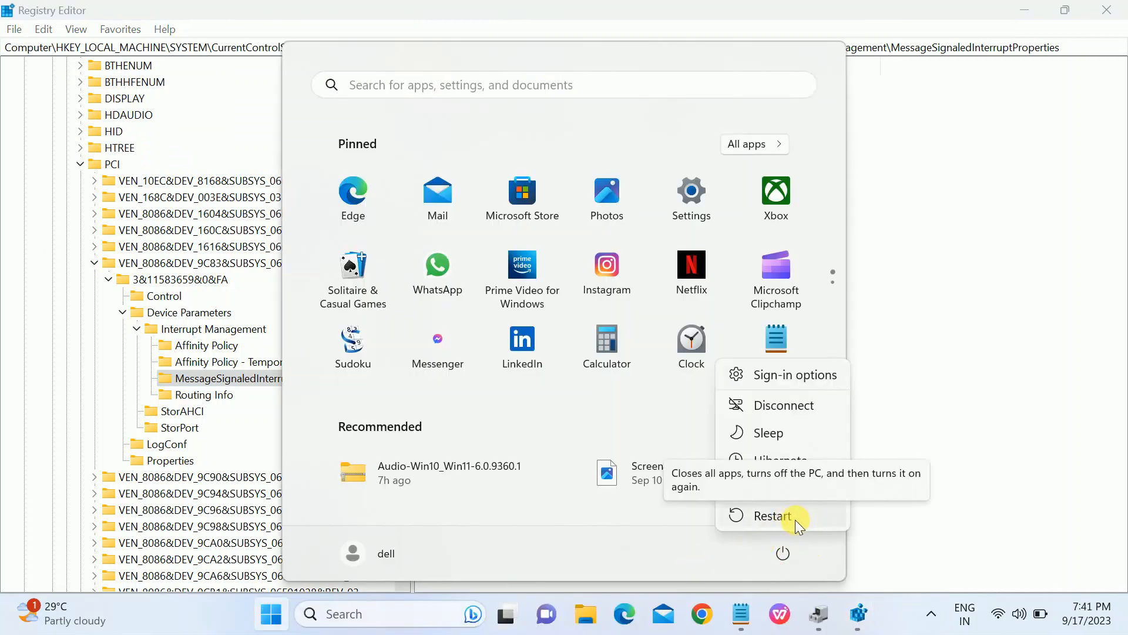
click(796, 387)
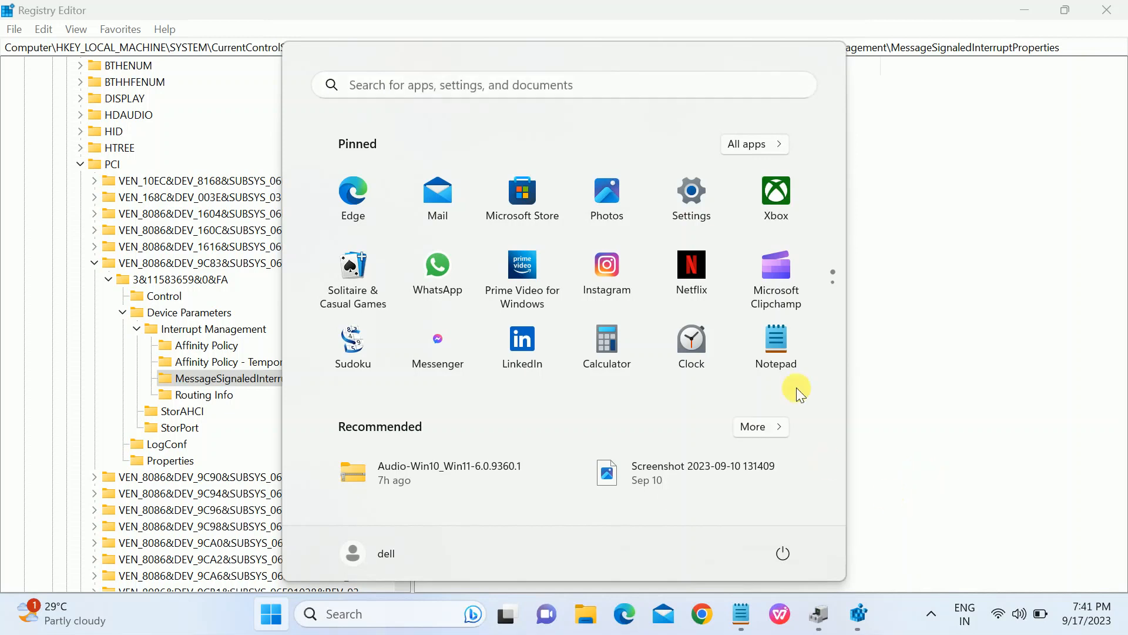